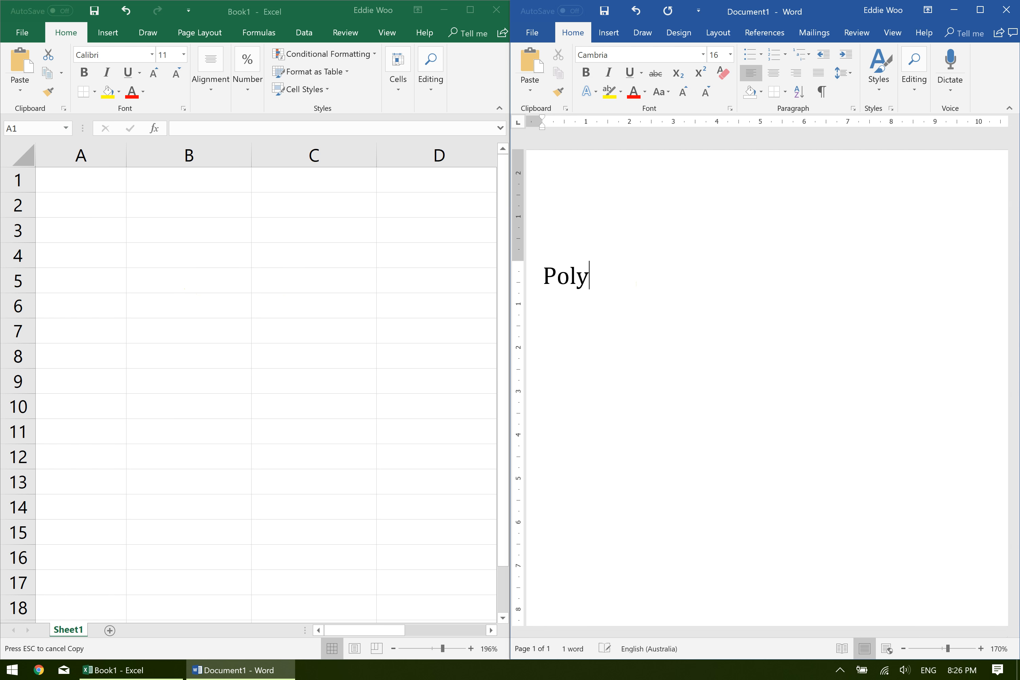
# Step: Complete the Word document's title as "Polynomials Assignment" and leave two line breaks after it
pyautogui.write('Assignemnt')
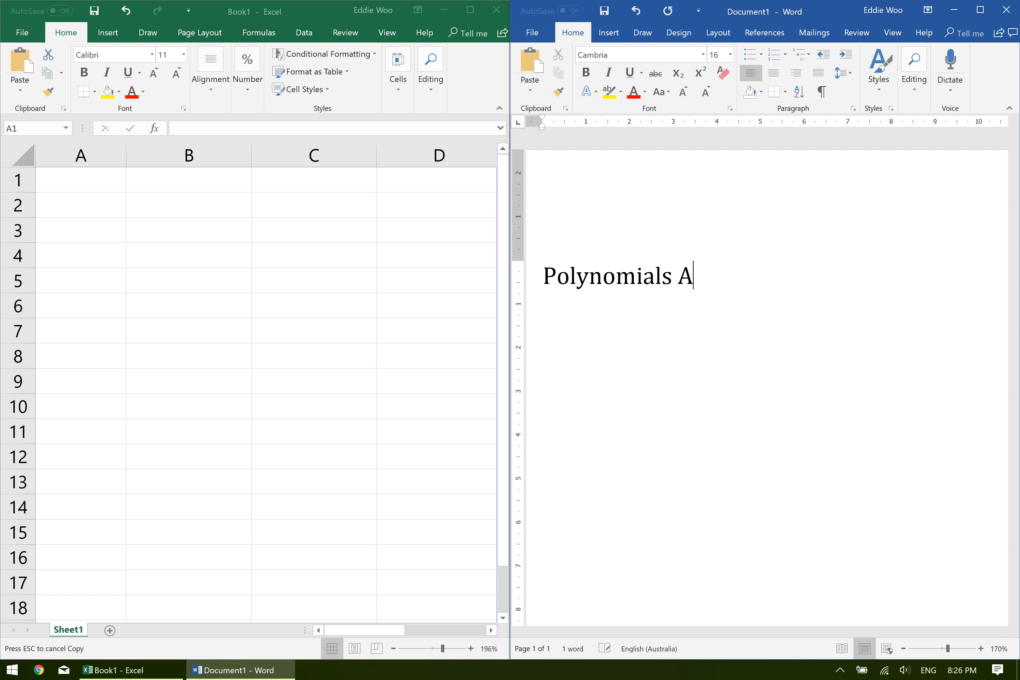
pyautogui.press('BackSpace')
pyautogui.press('BackSpace')
pyautogui.press('BackSpace')
pyautogui.write('ment')
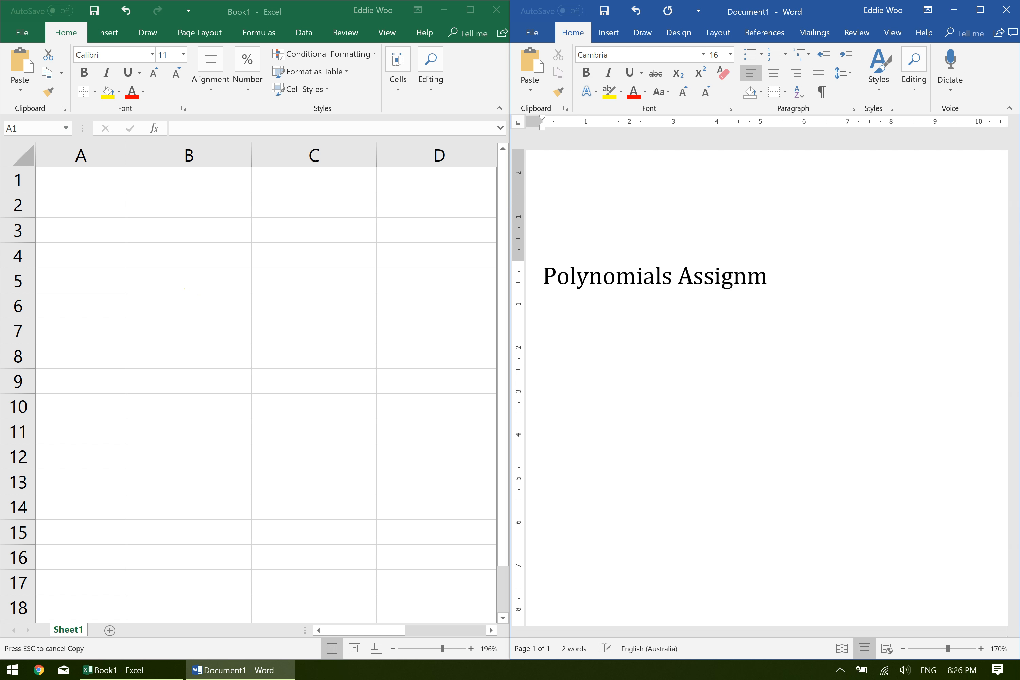
pyautogui.press('Return')
pyautogui.press('Return')
# Step: Switch to a maximized Excel window, enter the header "Name" in A1 and list three students' first names in A2:A4
pyautogui.click(466, 11)
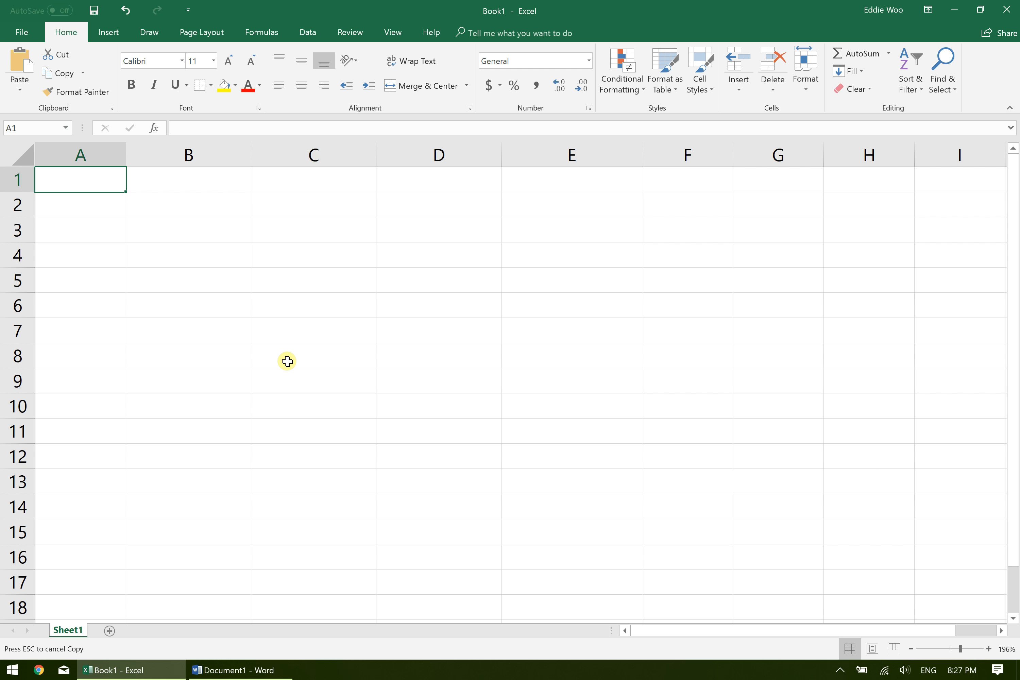
pyautogui.write('Name')
pyautogui.press('Return')
pyautogui.write('Anna')
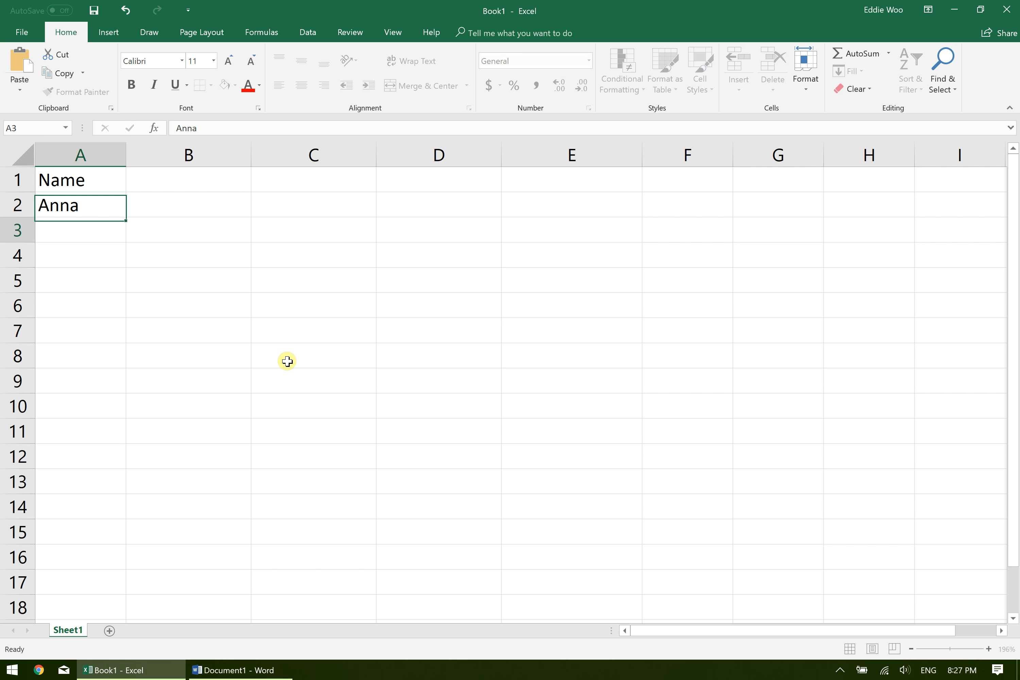
pyautogui.press('Return')
pyautogui.write('Brian')
pyautogui.press('Return')
pyautogui.write('Colin')
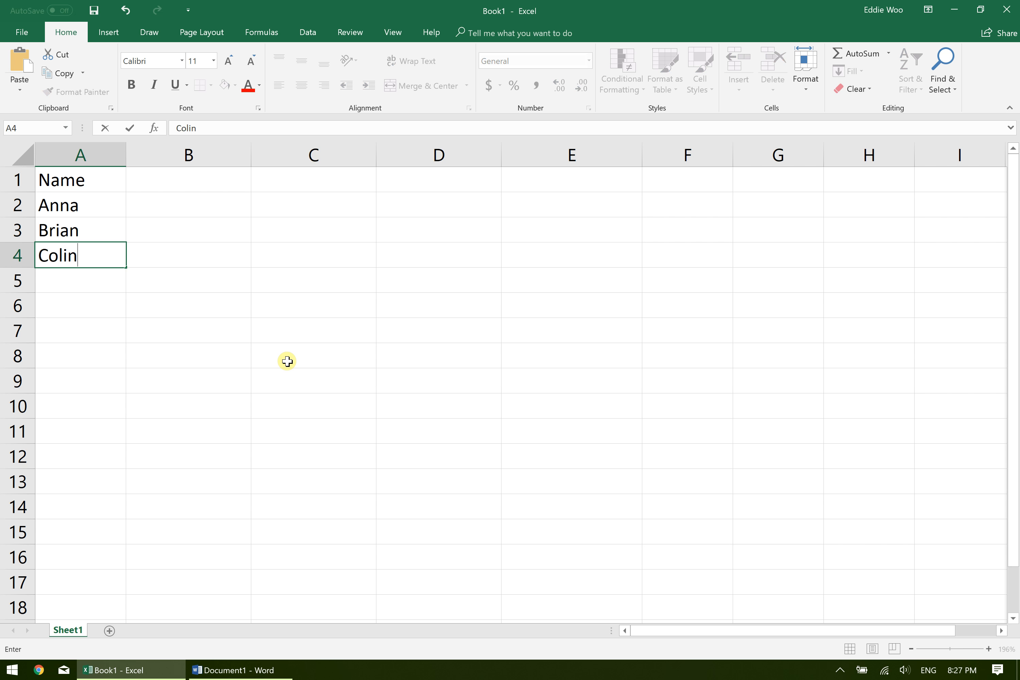
pyautogui.hotkey('ctrl', 'Return')
pyautogui.hotkey('ctrl', 'c')
# Step: Enter the headers "Coefficient a", "Coefficient b", "Coefficient c" and "Coefficient d" in cells B1 to E1
pyautogui.press('Right')
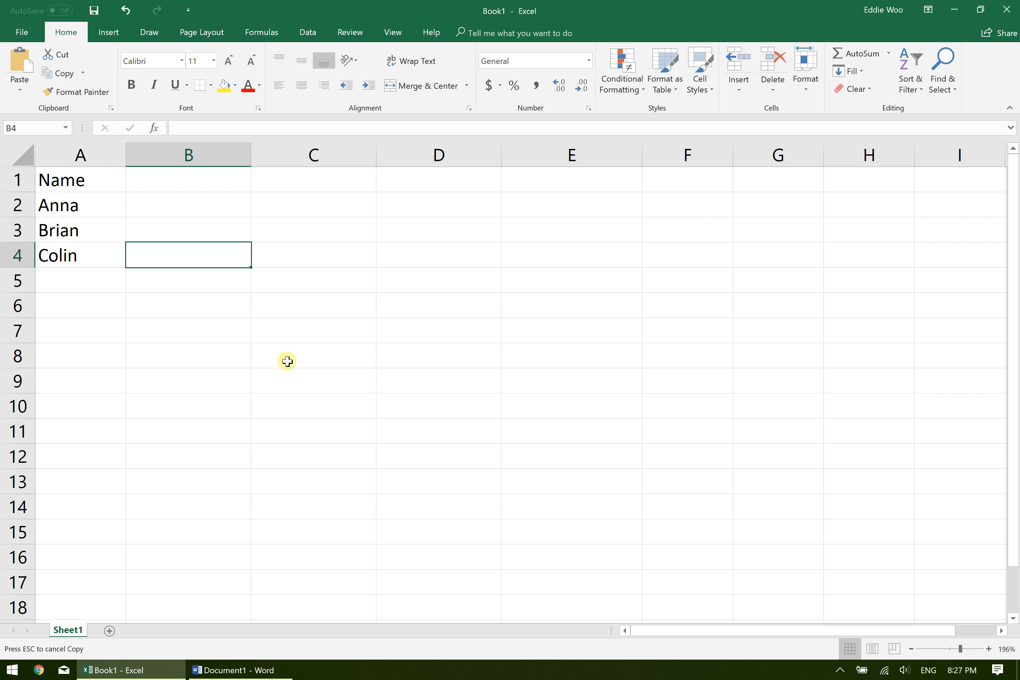
pyautogui.press('Up')
pyautogui.press('Up')
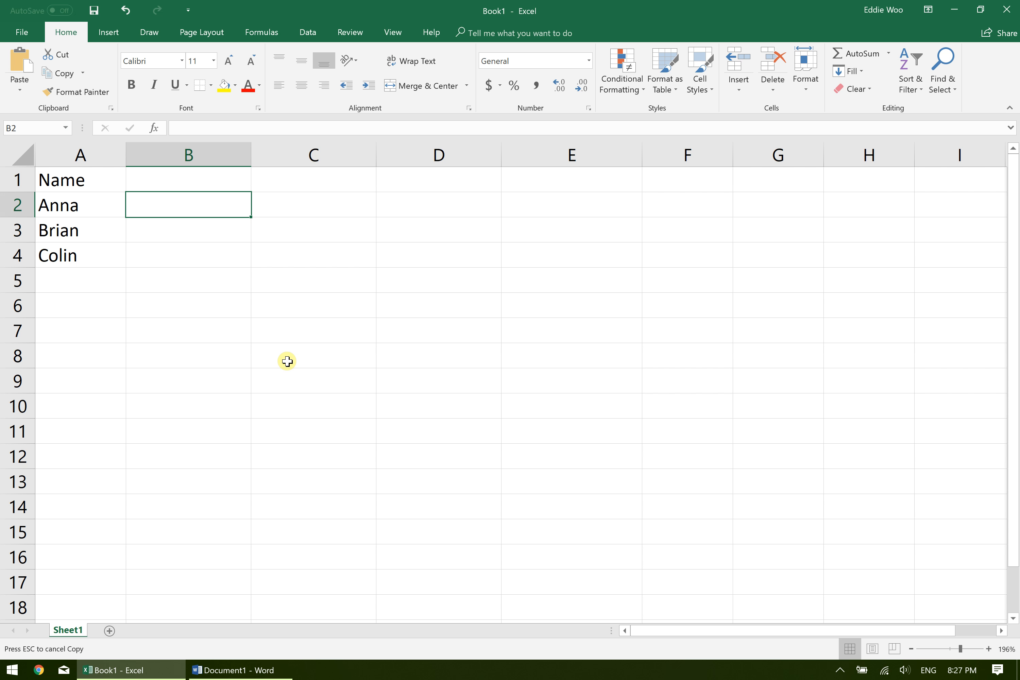
pyautogui.press('Up')
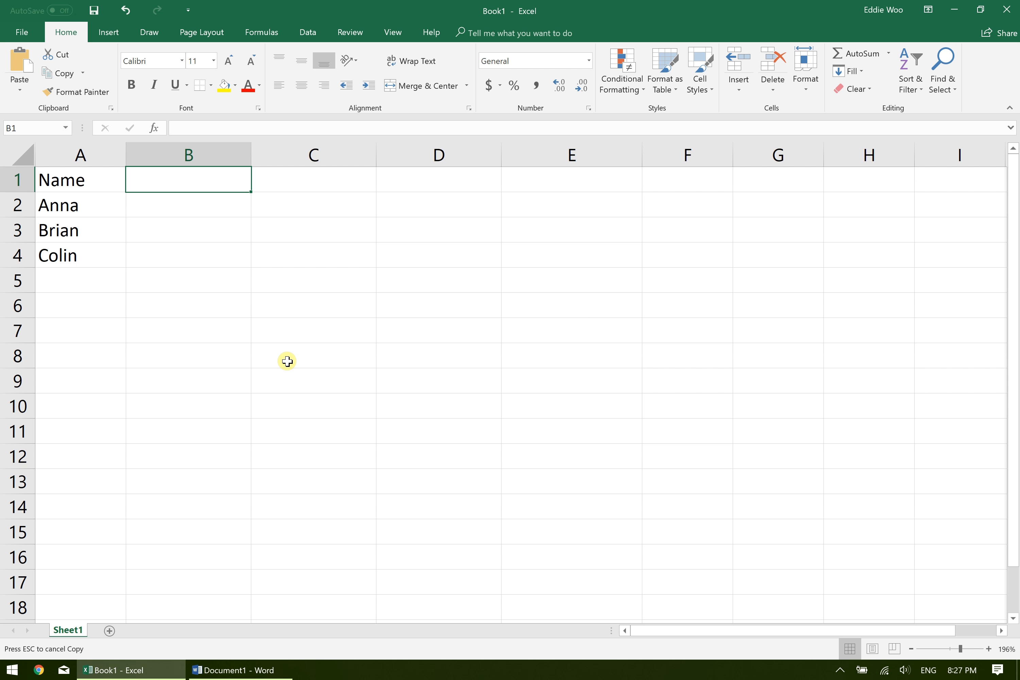
pyautogui.write('Coefficient a')
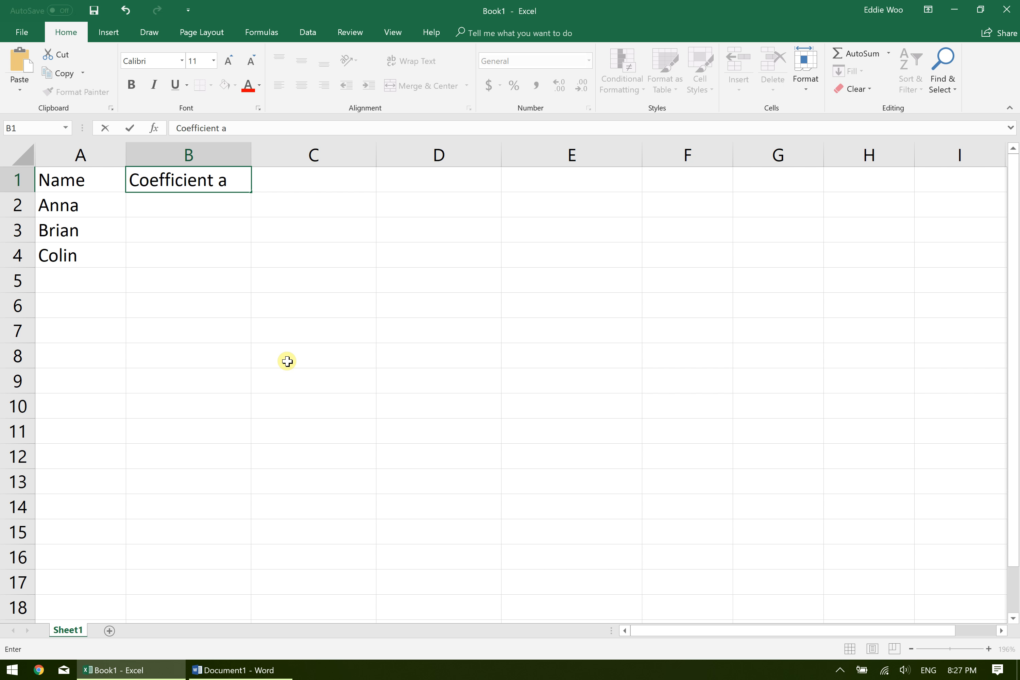
pyautogui.press('Tab')
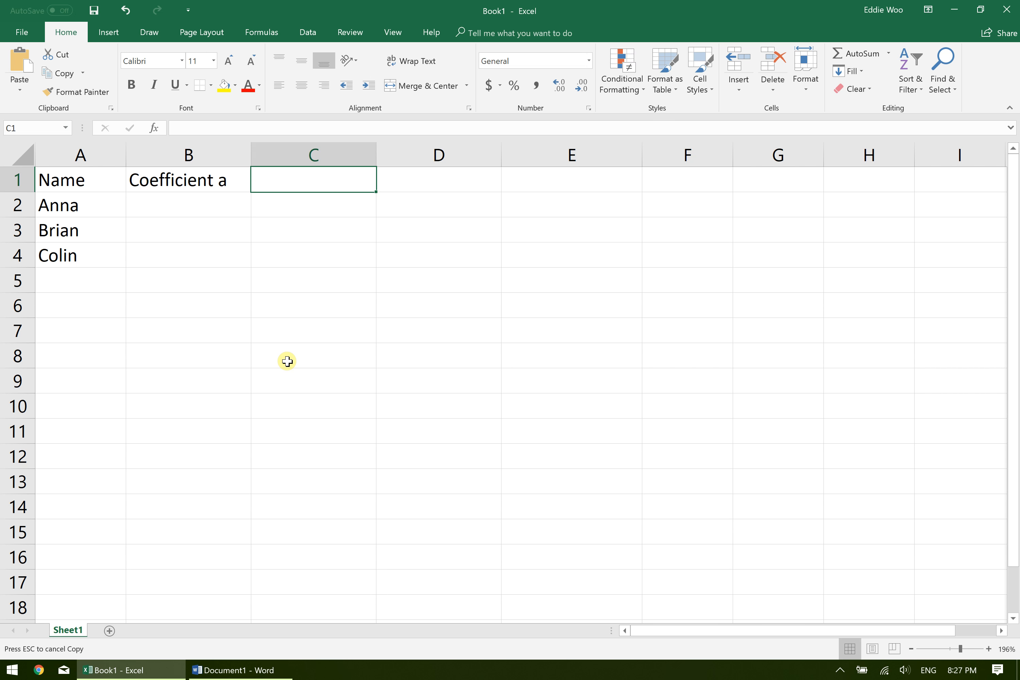
pyautogui.write('Coefficient ')
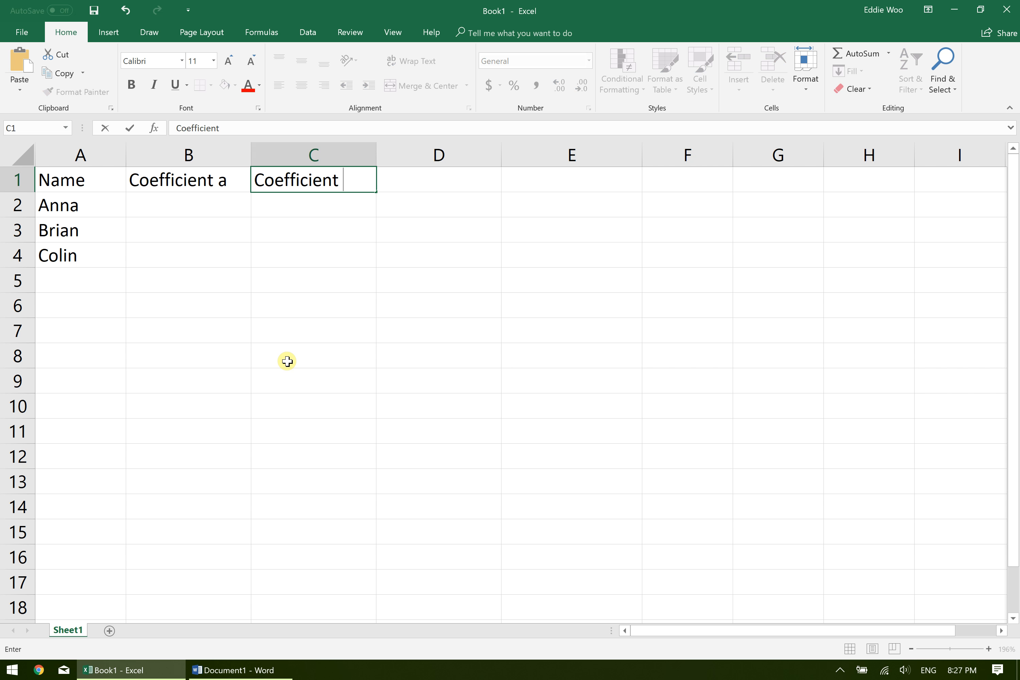
pyautogui.write('b')
pyautogui.press('Tab')
pyautogui.write('Coef')
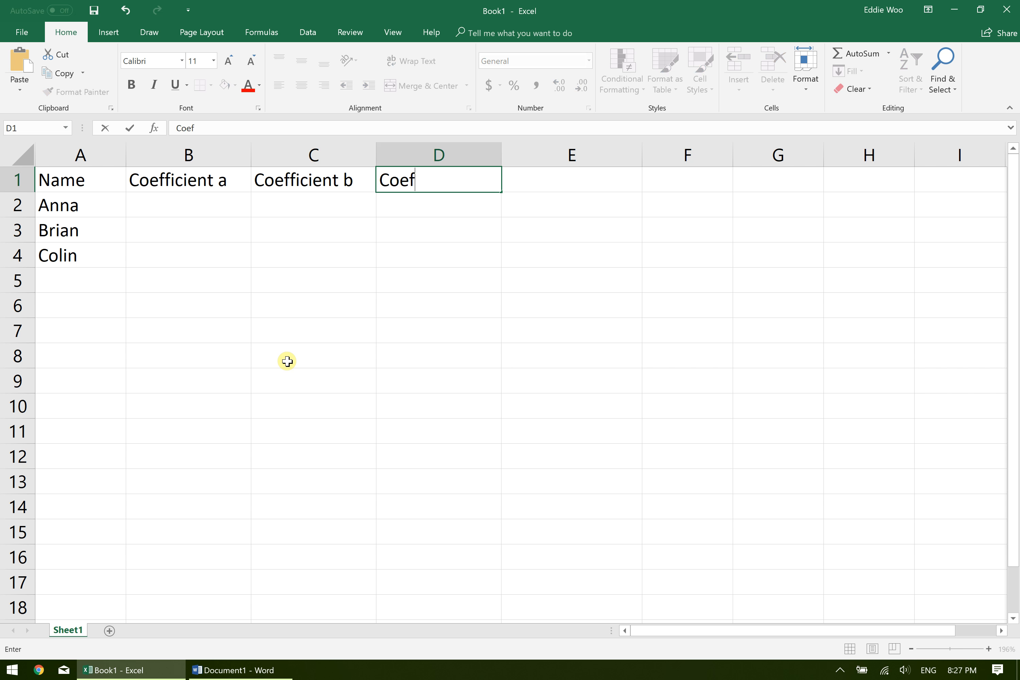
pyautogui.write('ficient c')
pyautogui.press('Tab')
pyautogui.write('Coefficient d')
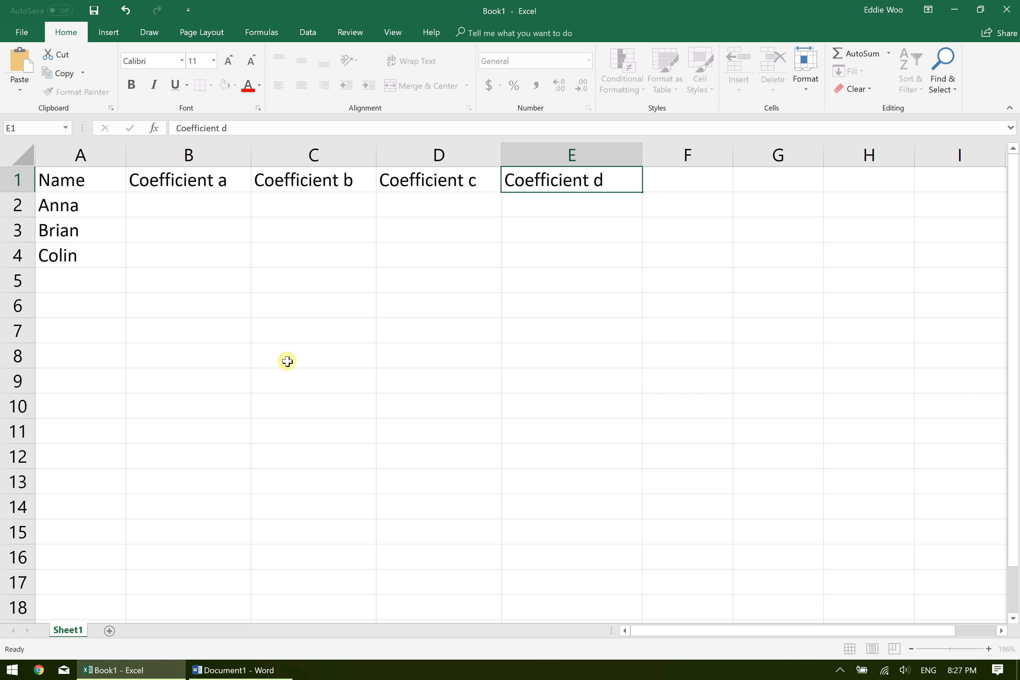
pyautogui.press('Return')
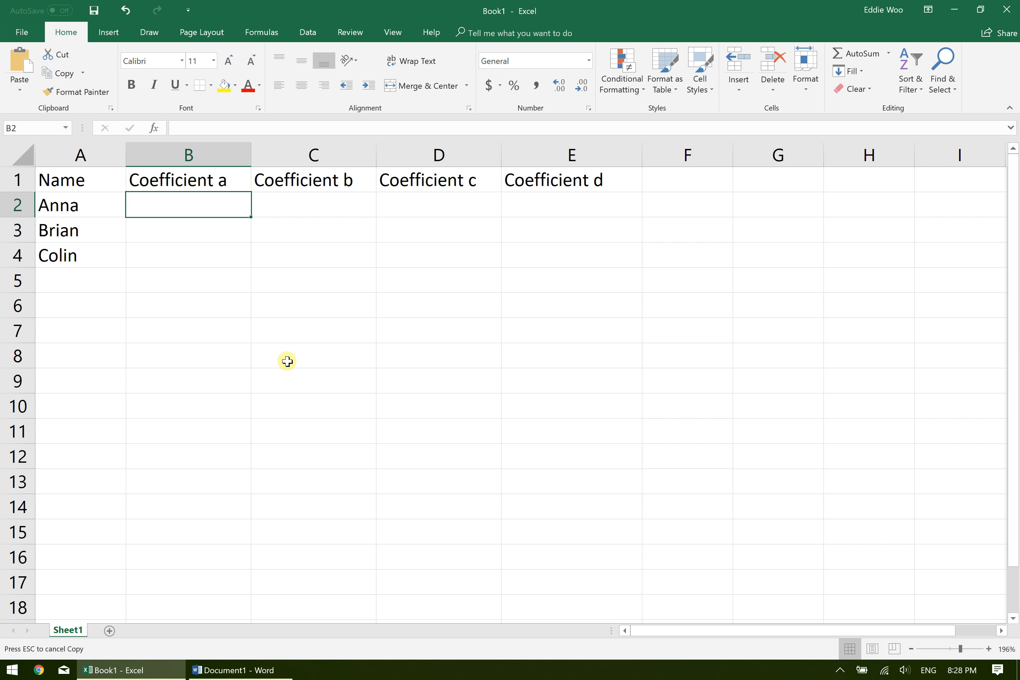
# Step: Enter the fixed values 5, 1 and 2 for Coefficient a in cells B2 to B4
pyautogui.write('5')
pyautogui.press('Return')
pyautogui.write('1')
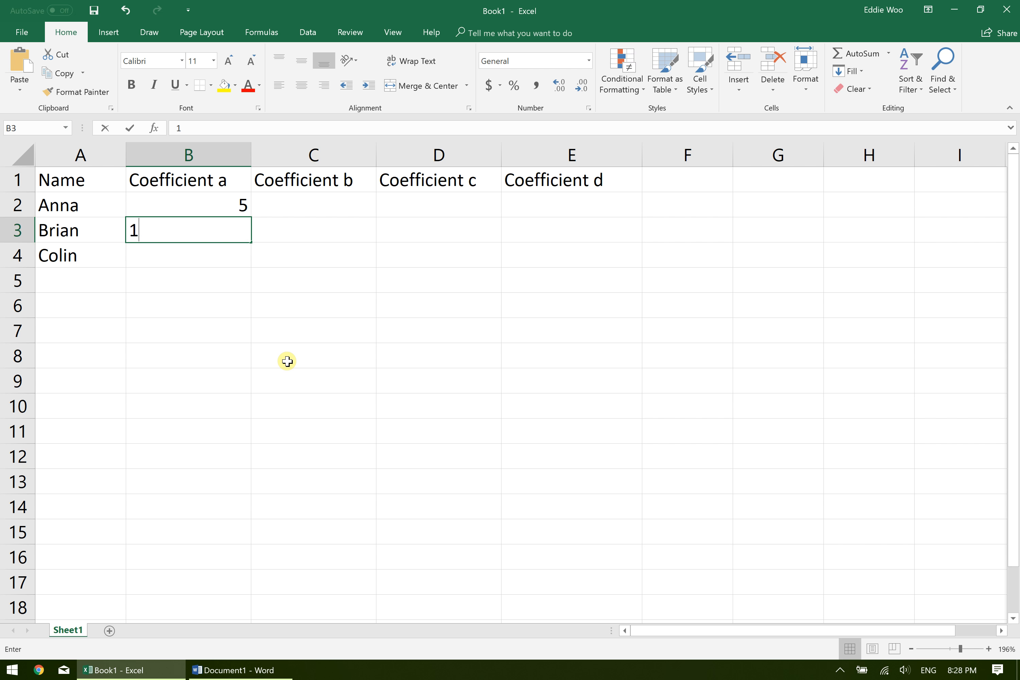
pyautogui.press('Return')
pyautogui.write('2')
pyautogui.press('Return')
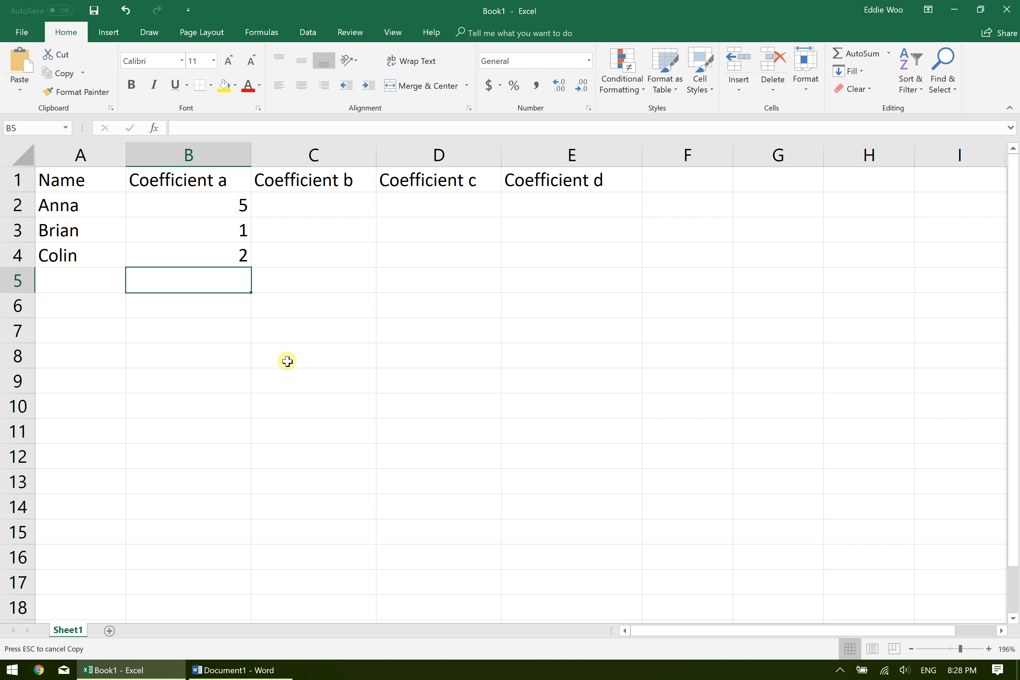
# Step: Clear the manually entered Coefficient a values from cells B2 to B4
pyautogui.hotkey('shift', 'Up')
pyautogui.hotkey('shift', 'Up')
pyautogui.hotkey('shift', 'Up')
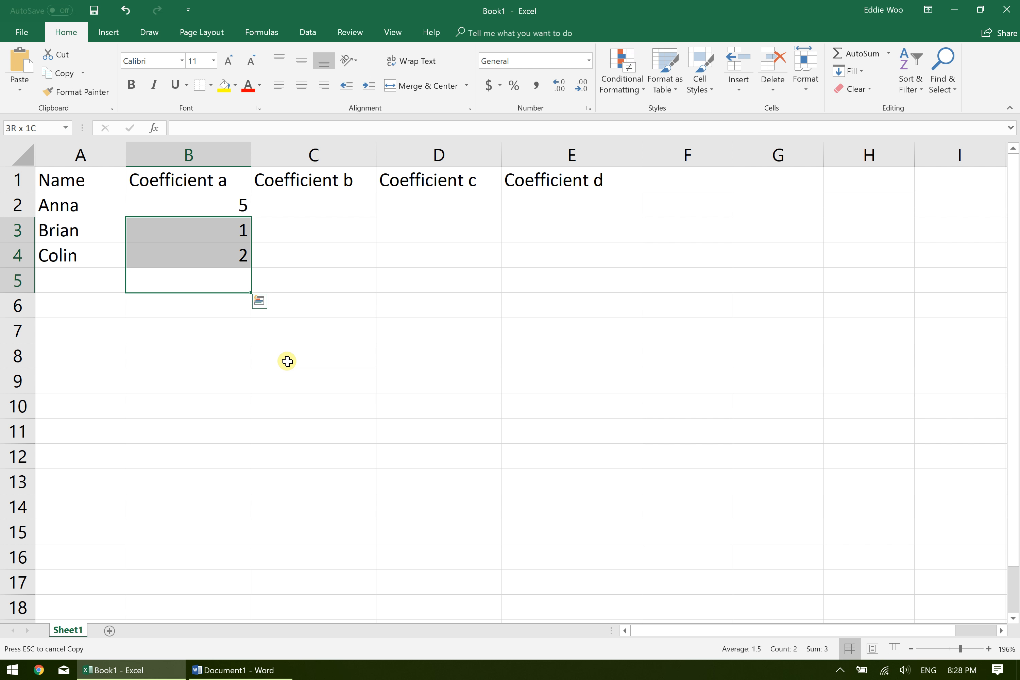
pyautogui.press('Delete')
# Step: Enter the formula =RANDBETWEEN(2,8) in cell B2 for the first student's Coefficient a
pyautogui.press('Up')
pyautogui.press('Up')
pyautogui.press('Up')
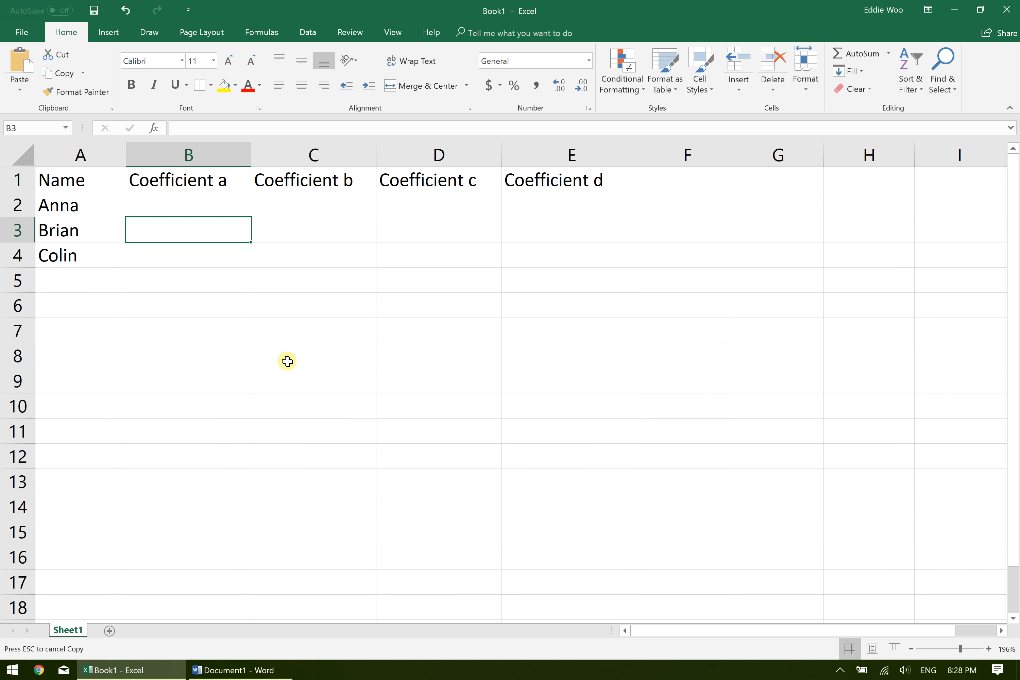
pyautogui.write('=')
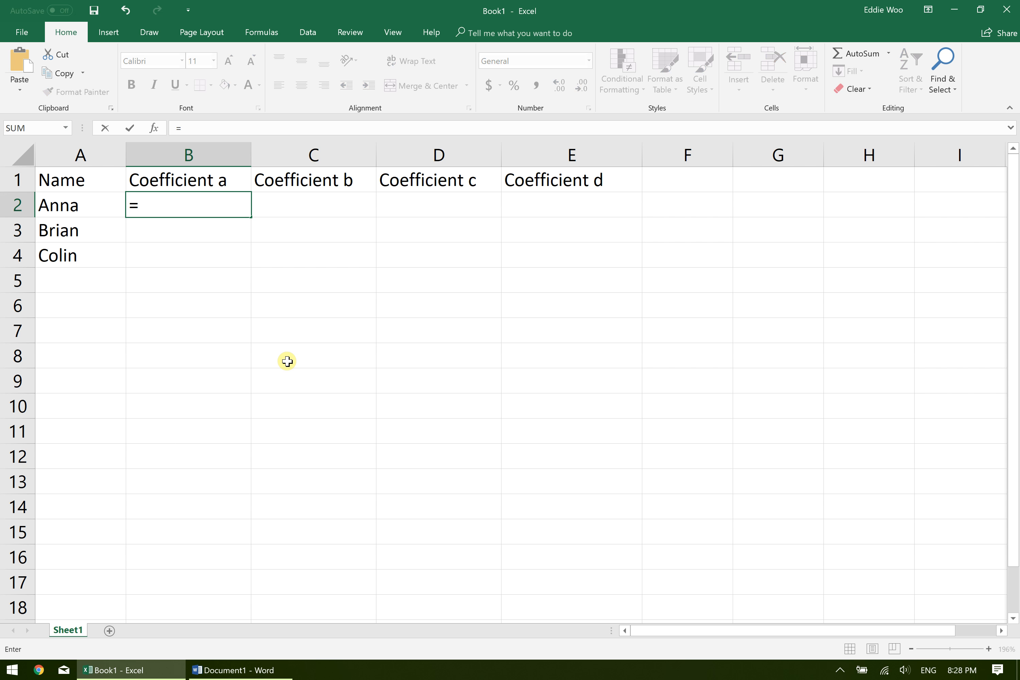
pyautogui.write('rand')
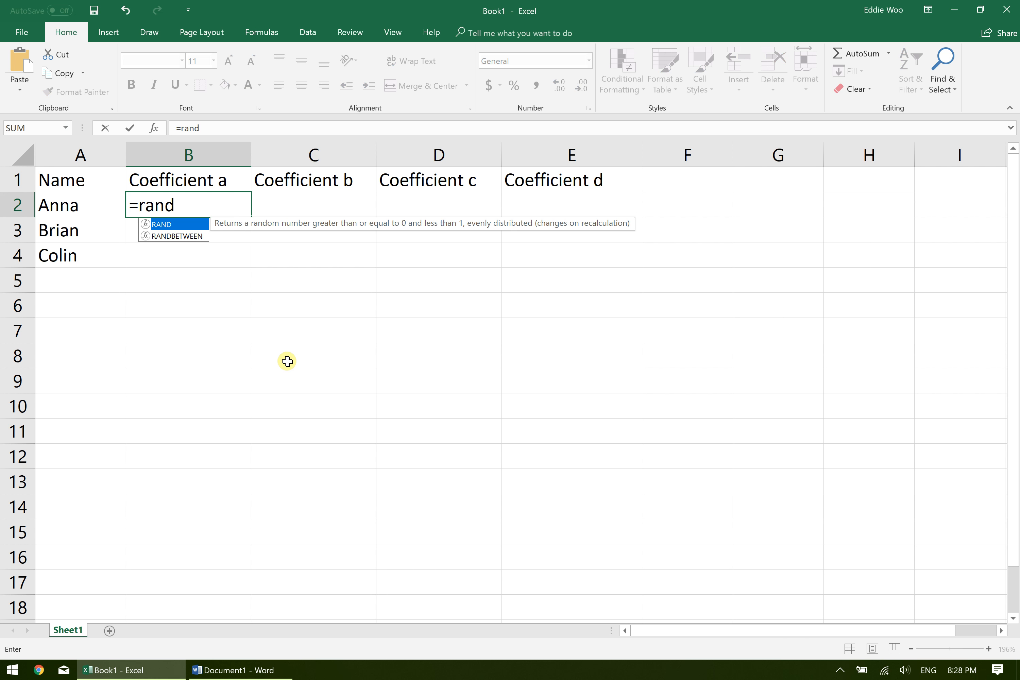
pyautogui.press('Down')
pyautogui.press('Up')
pyautogui.press('Down')
pyautogui.press('Up')
pyautogui.press('Down')
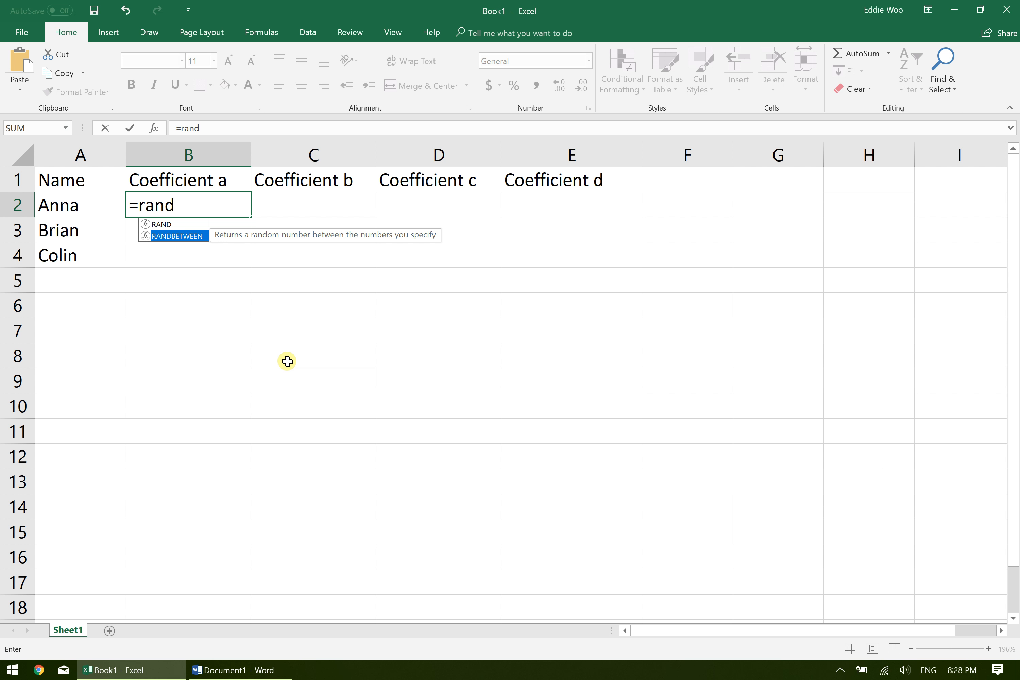
pyautogui.press('Tab')
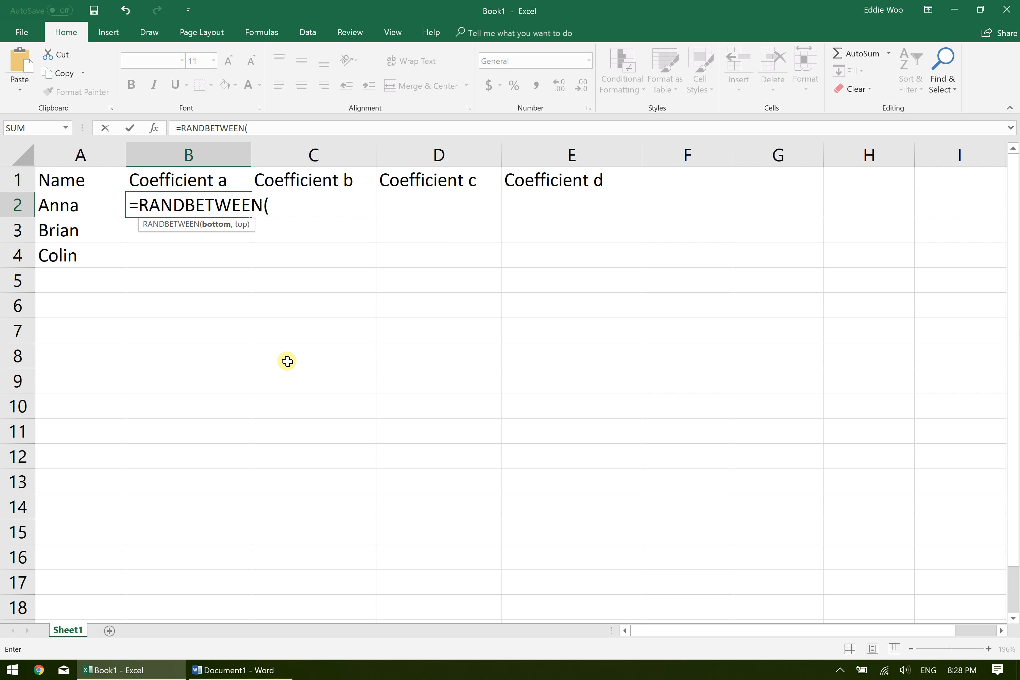
pyautogui.write('2,8)')
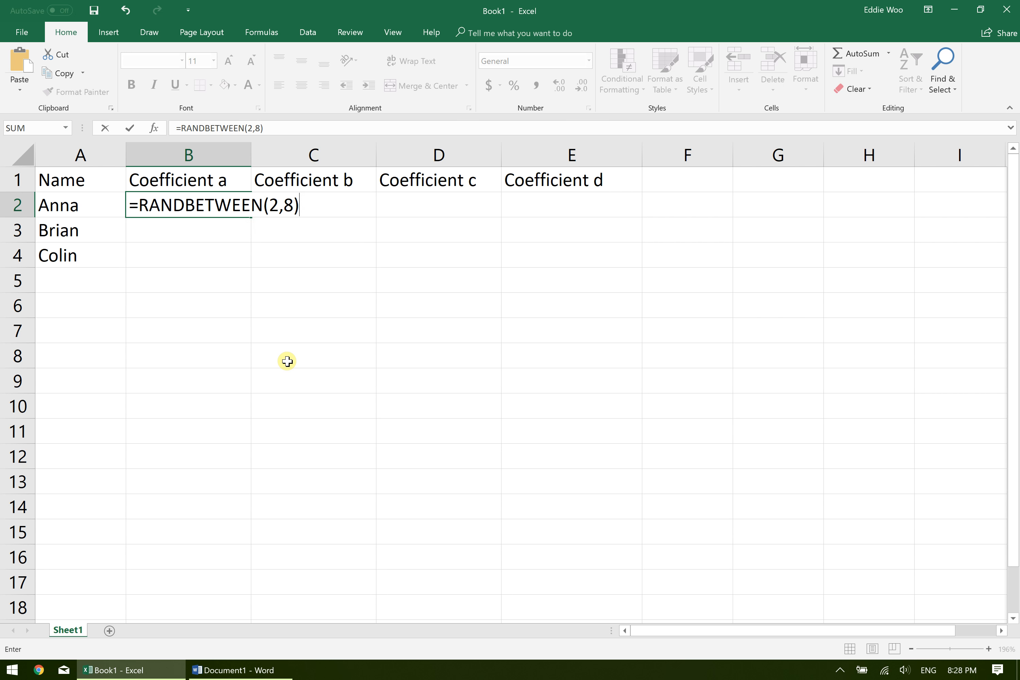
pyautogui.press('Return')
# Step: Copy the random-number formula from B2 into cells B3 and B4 for the other two students
pyautogui.press('Up')
pyautogui.hotkey('ctrl', 'c')
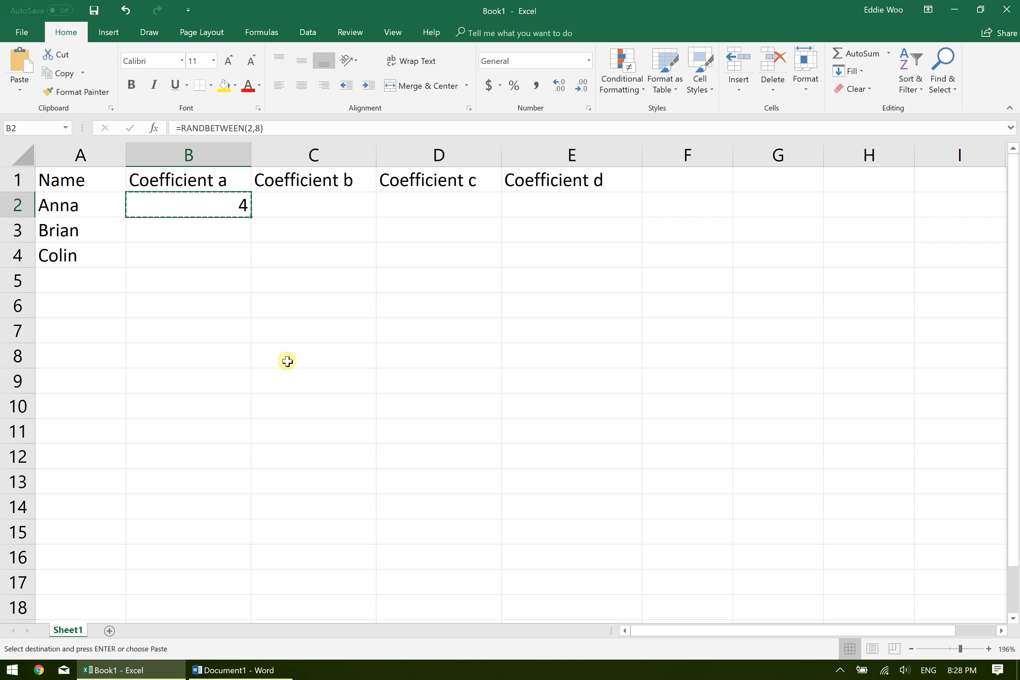
pyautogui.press('Down')
pyautogui.hotkey('shift', 'Down')
pyautogui.hotkey('ctrl', 'v')
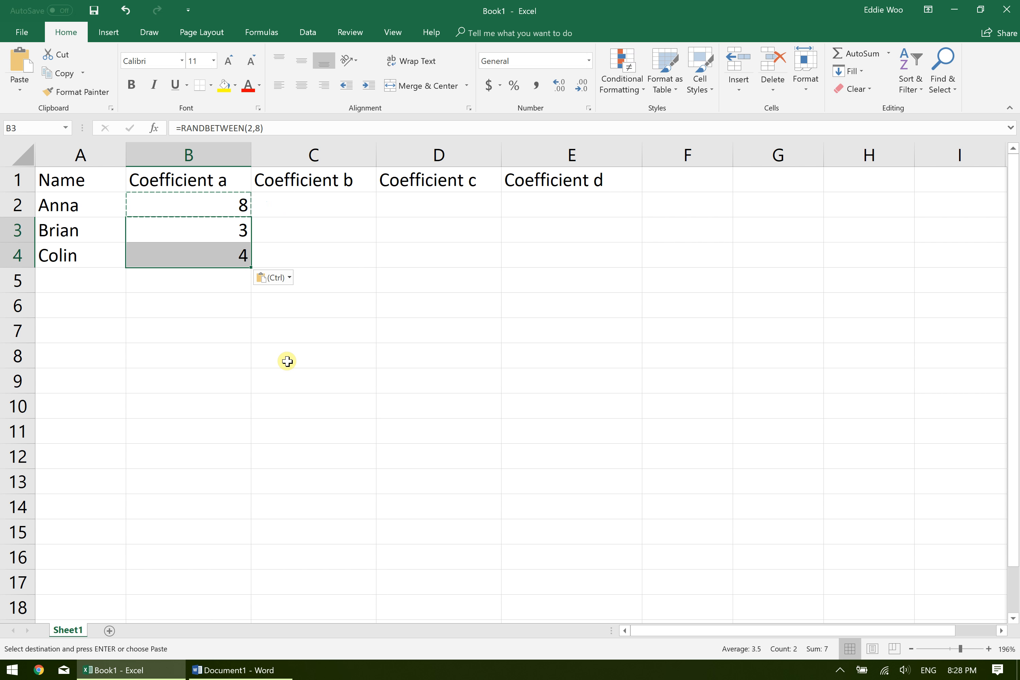
pyautogui.press('Escape')
# Step: Enter the text "Hello!" in cell B8 to trigger a recalculation, and delete it again
pyautogui.click(172, 349)
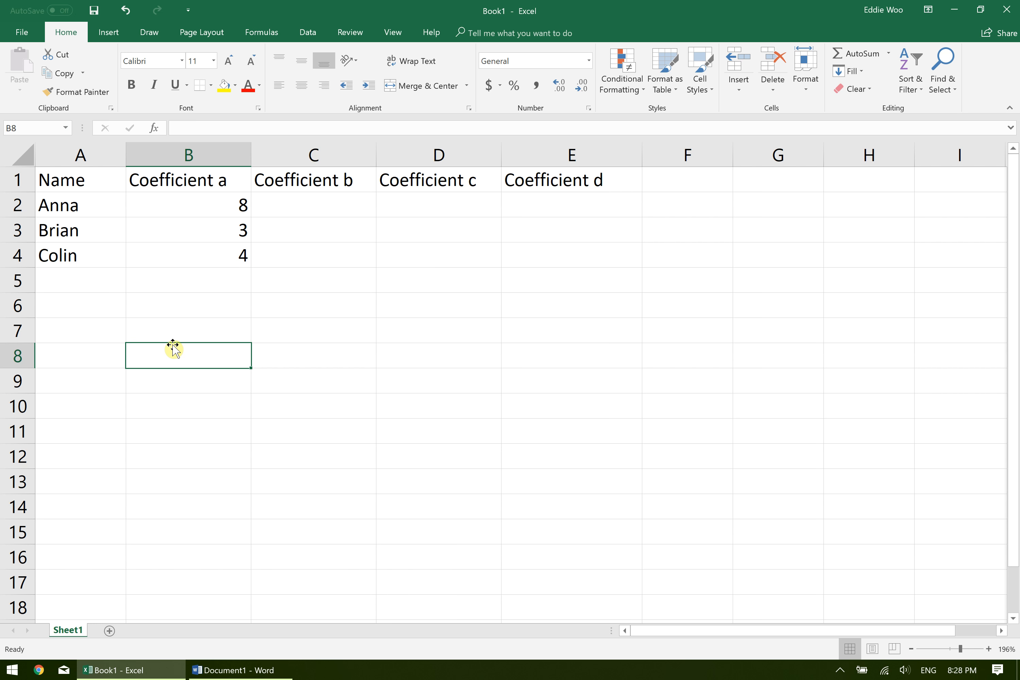
pyautogui.write('Hello!')
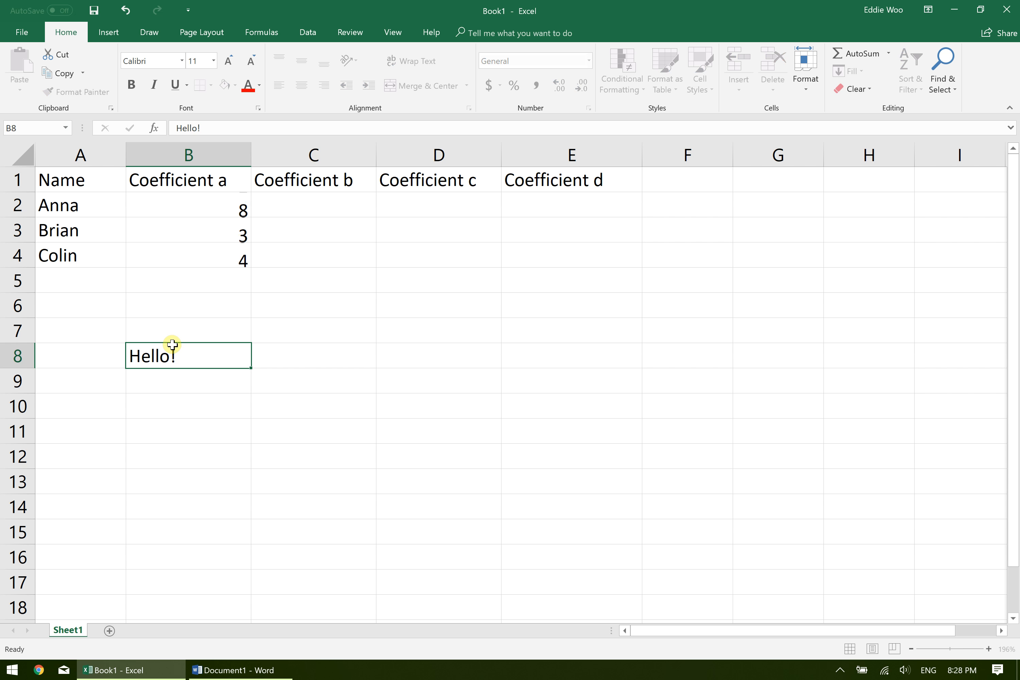
pyautogui.press('Return')
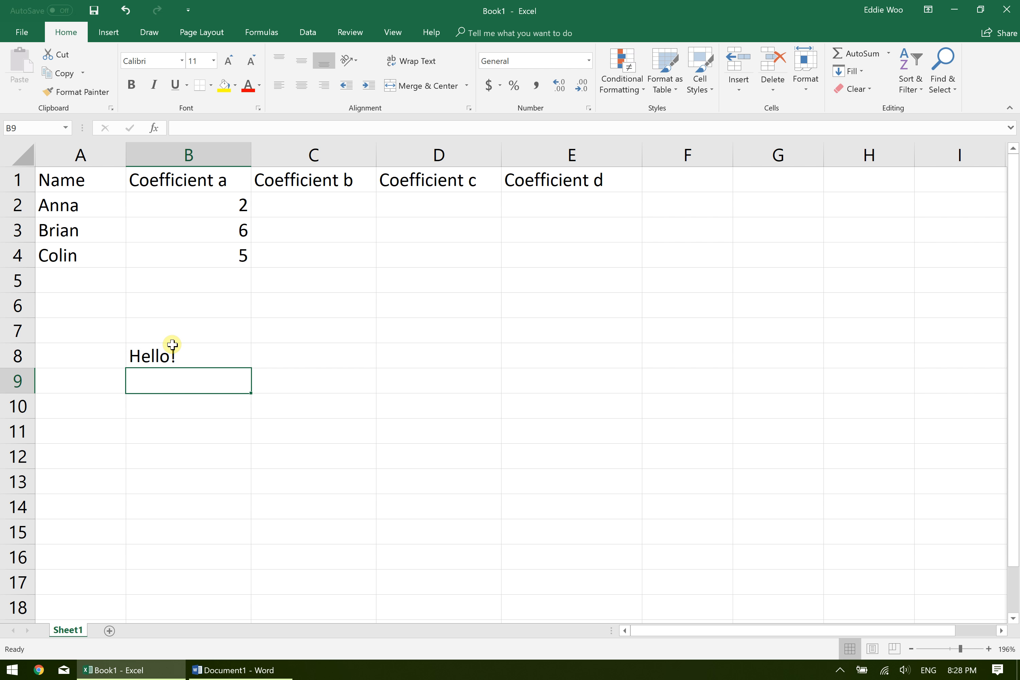
pyautogui.click(172, 347)
pyautogui.press('Delete')
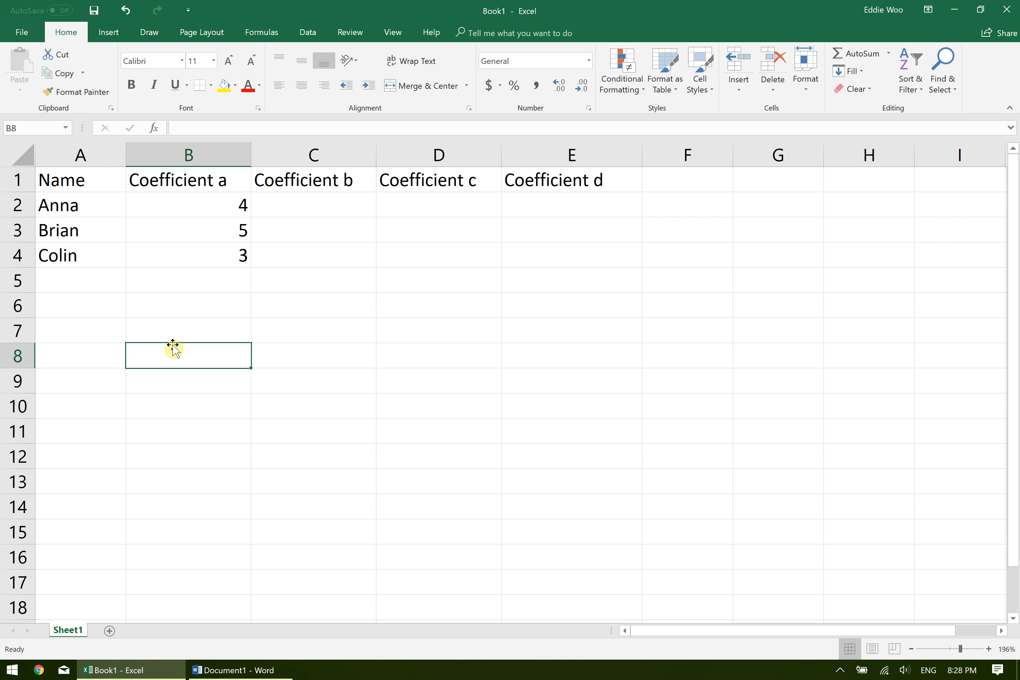
# Step: Copy the empty cell B8 and paste it onto itself repeatedly to recalculate the random values
pyautogui.hotkey('ctrl', 'c')
pyautogui.hotkey('ctrl', 'v')
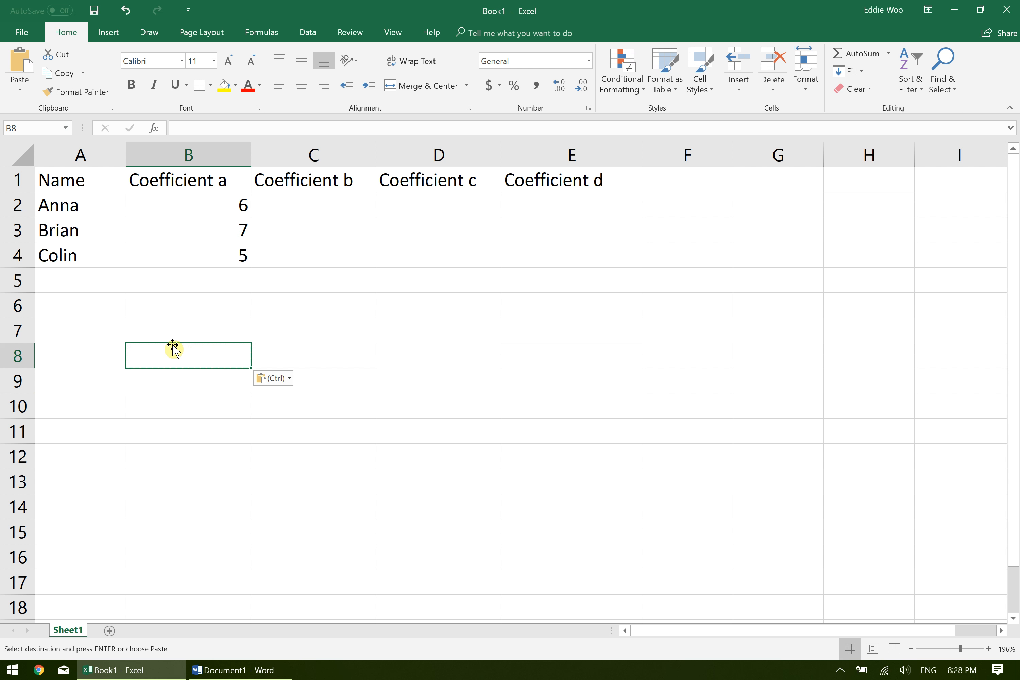
pyautogui.hotkey('ctrl', 'v')
pyautogui.hotkey('ctrl', 'v')
# Step: Copy the Coefficient a formula from B2 into cell C2 under Coefficient b
pyautogui.press('Right')
pyautogui.press('Up')
pyautogui.press('Up')
pyautogui.press('Up')
pyautogui.press('Up')
pyautogui.press('Up')
pyautogui.press('Up')
pyautogui.press('Left')
pyautogui.hotkey('ctrl', 'c')
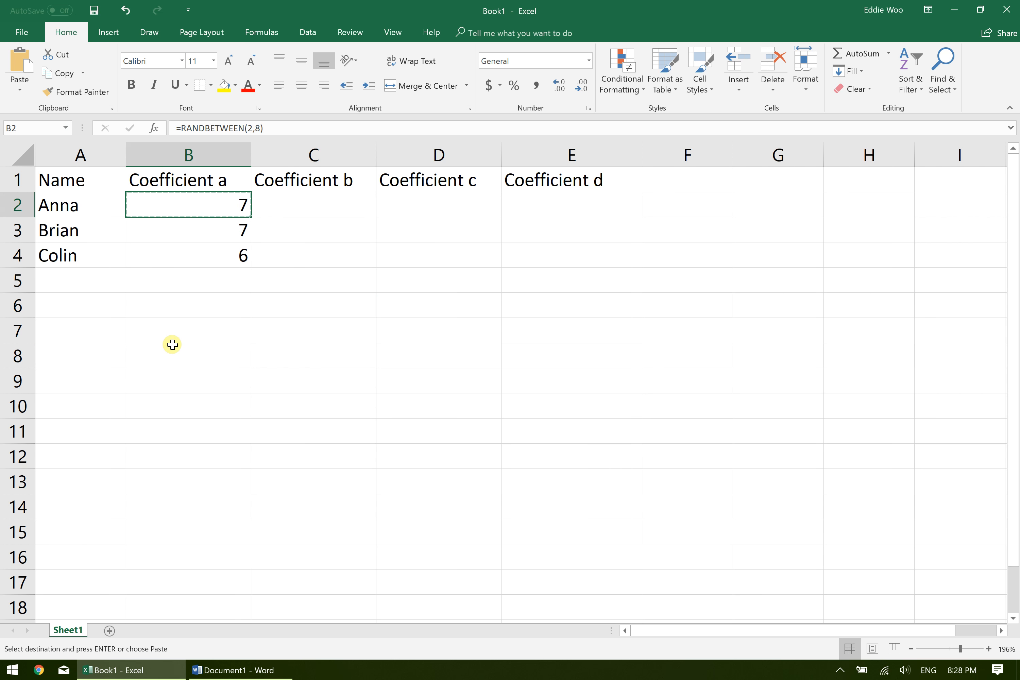
pyautogui.press('Right')
pyautogui.hotkey('ctrl', 'v')
# Step: Change the formula in C2 to =RANDBETWEEN(10,20) so Coefficient b uses its own range
pyautogui.doubleClick(340, 205)
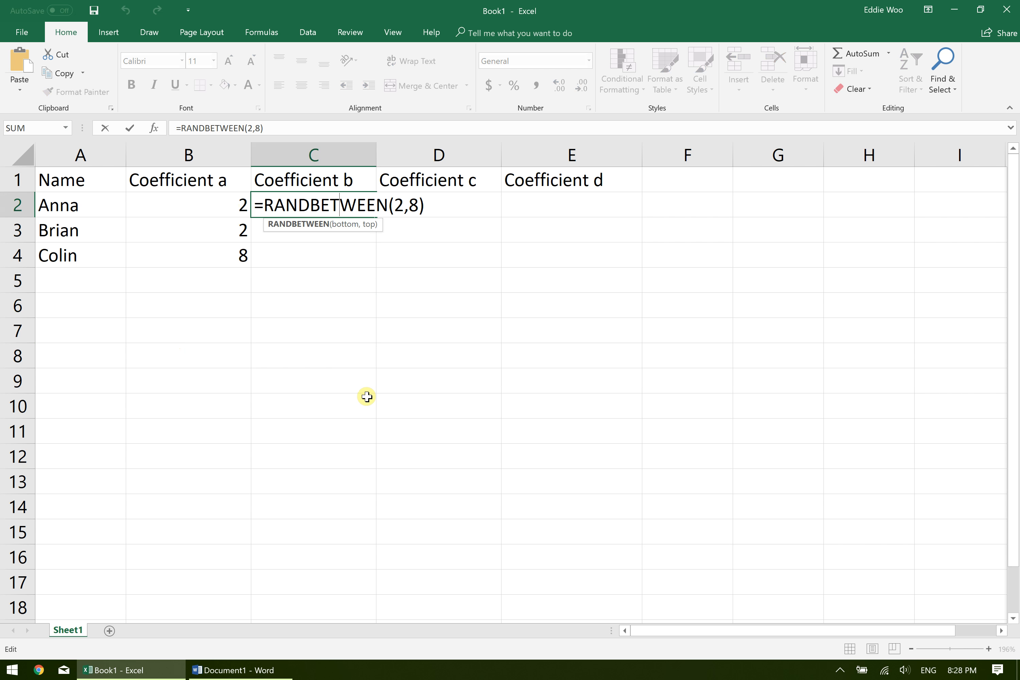
pyautogui.press('Right')
pyautogui.press('Right')
pyautogui.press('Right')
pyautogui.press('Right')
pyautogui.press('Right')
pyautogui.press('Right')
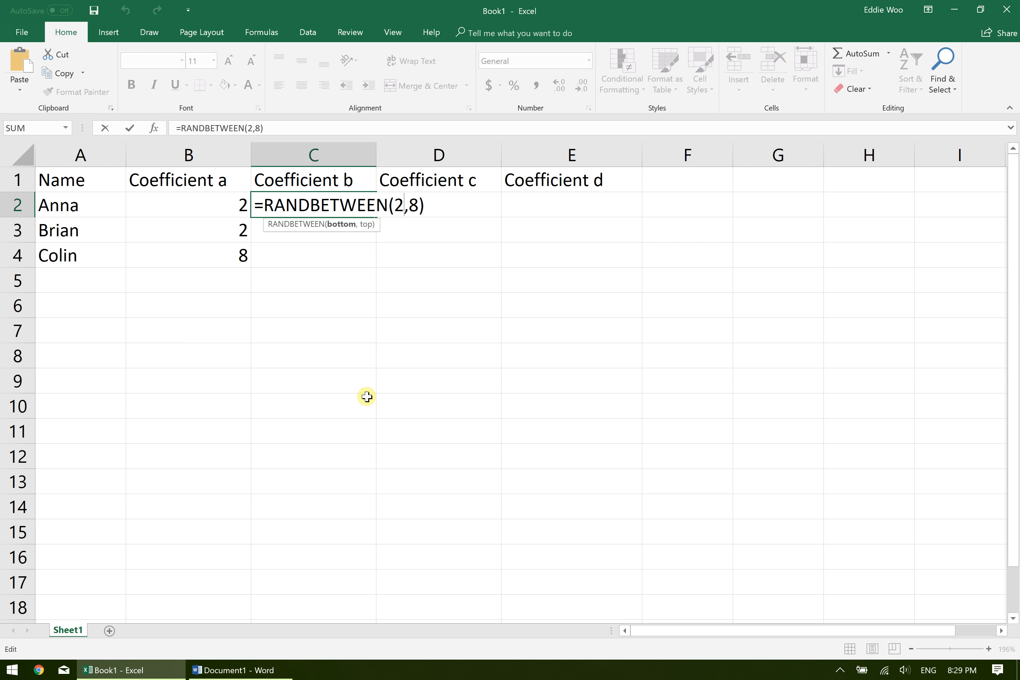
pyautogui.hotkey('shift', 'Left')
pyautogui.write('10')
pyautogui.press('Right')
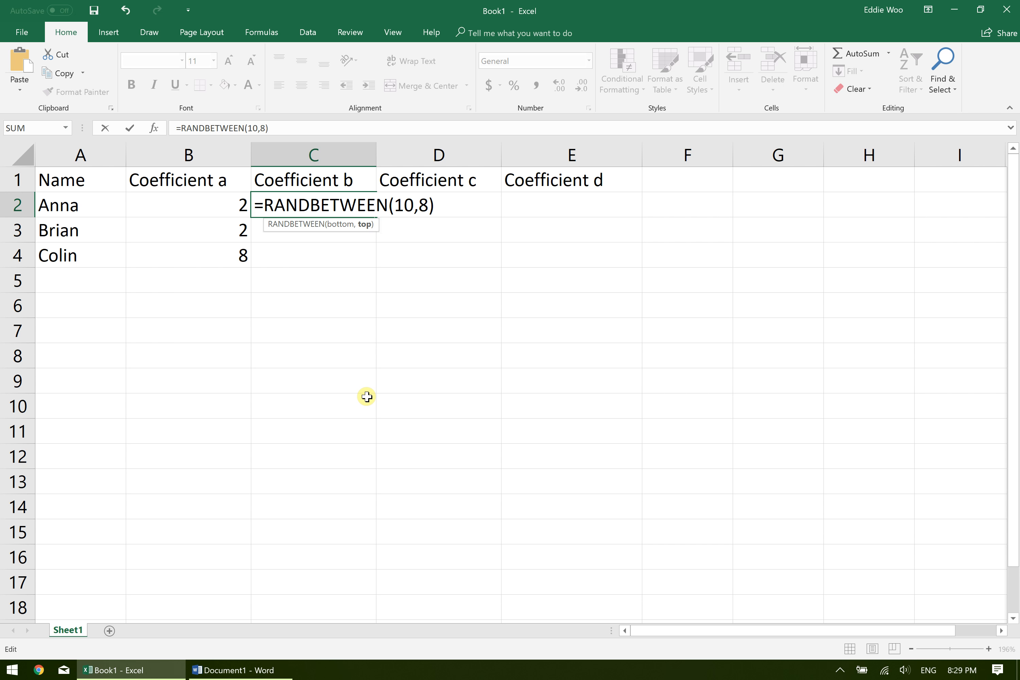
pyautogui.hotkey('shift', 'Right')
pyautogui.write('20')
pyautogui.press('Return')
# Step: Copy the Coefficient b formula from C2 into cells C3 and C4
pyautogui.press('Up')
pyautogui.hotkey('ctrl', 'c')
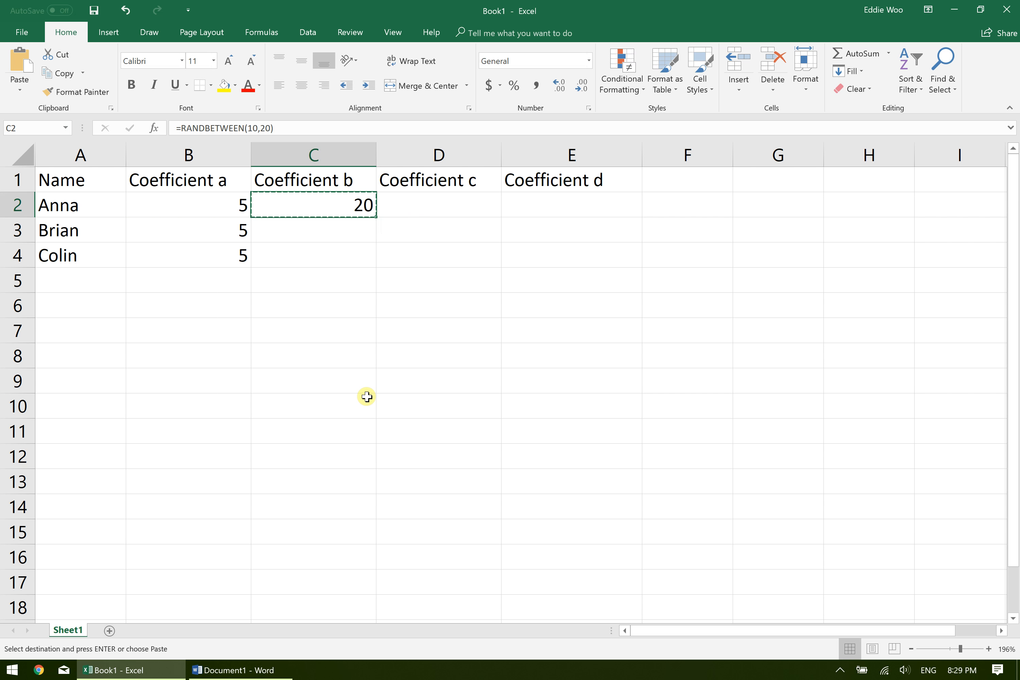
pyautogui.press('Down')
pyautogui.hotkey('shift', 'Down')
pyautogui.hotkey('ctrl', 'v')
# Step: Paste the copied Coefficient b formula into D2:E4 to fill Coefficient c and Coefficient d for every student
pyautogui.press('Up')
pyautogui.press('Right')
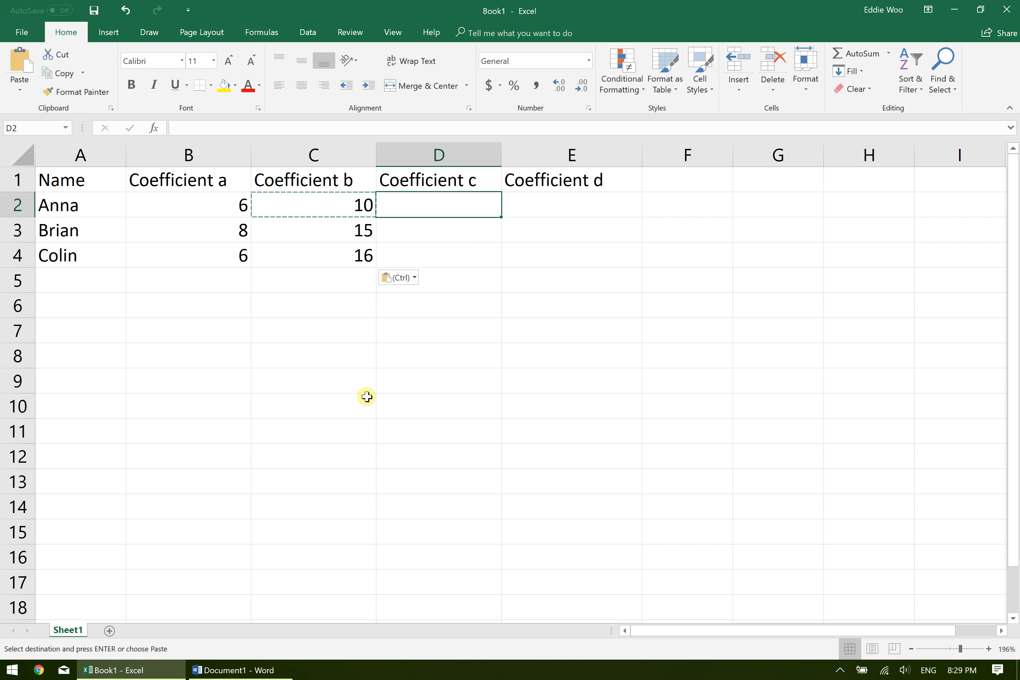
pyautogui.hotkey('shift', 'Right')
pyautogui.hotkey('shift', 'Down')
pyautogui.hotkey('shift', 'Down')
pyautogui.hotkey('ctrl', 'v')
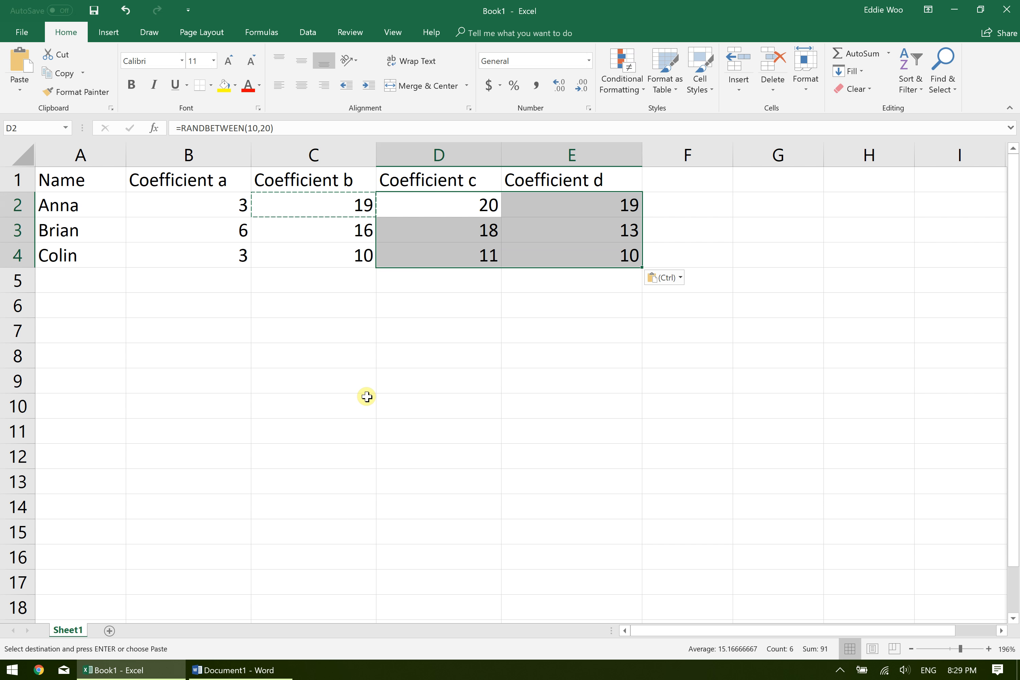
pyautogui.press('Escape')
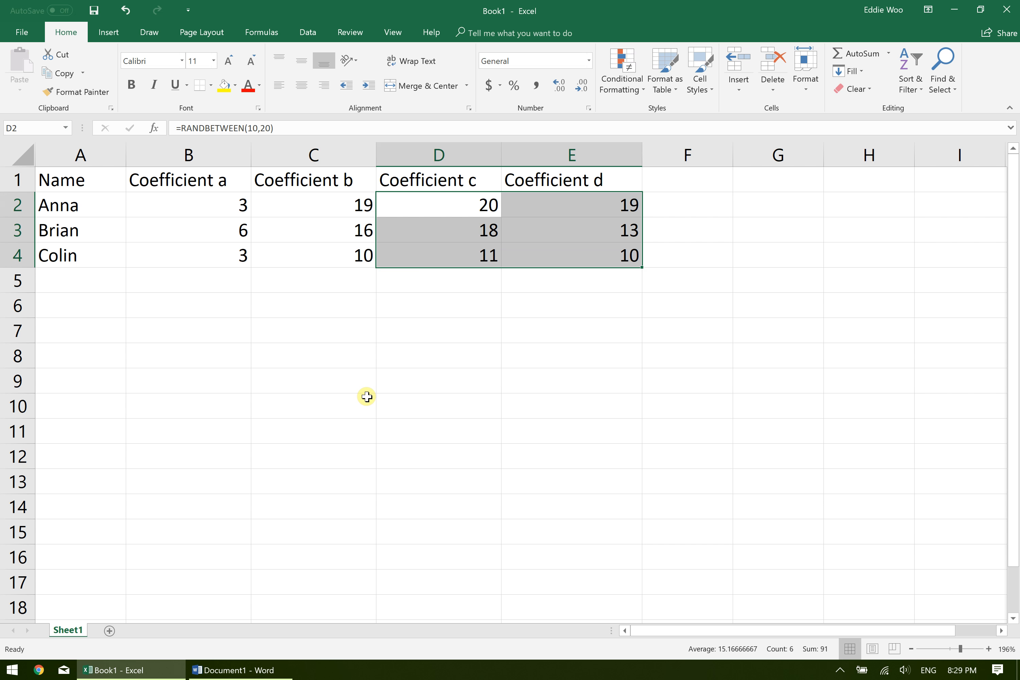
pyautogui.click(367, 397)
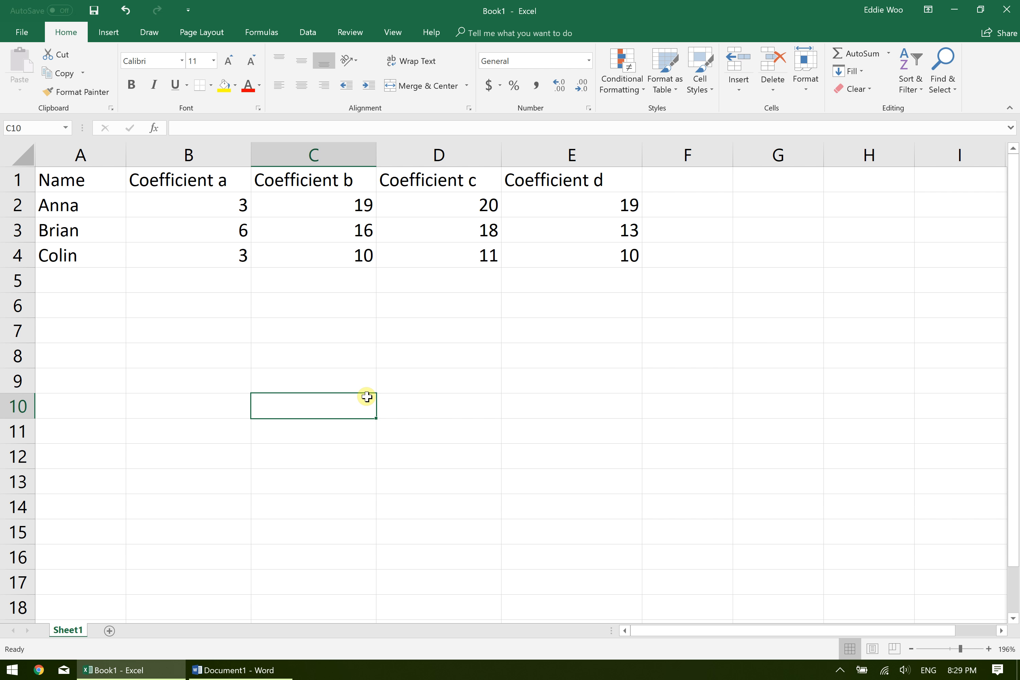
# Step: Examine the RANDBETWEEN formulas behind the first two students' coefficients, moving from column B to column D
pyautogui.click(213, 208)
pyautogui.press('Right')
pyautogui.press('Right')
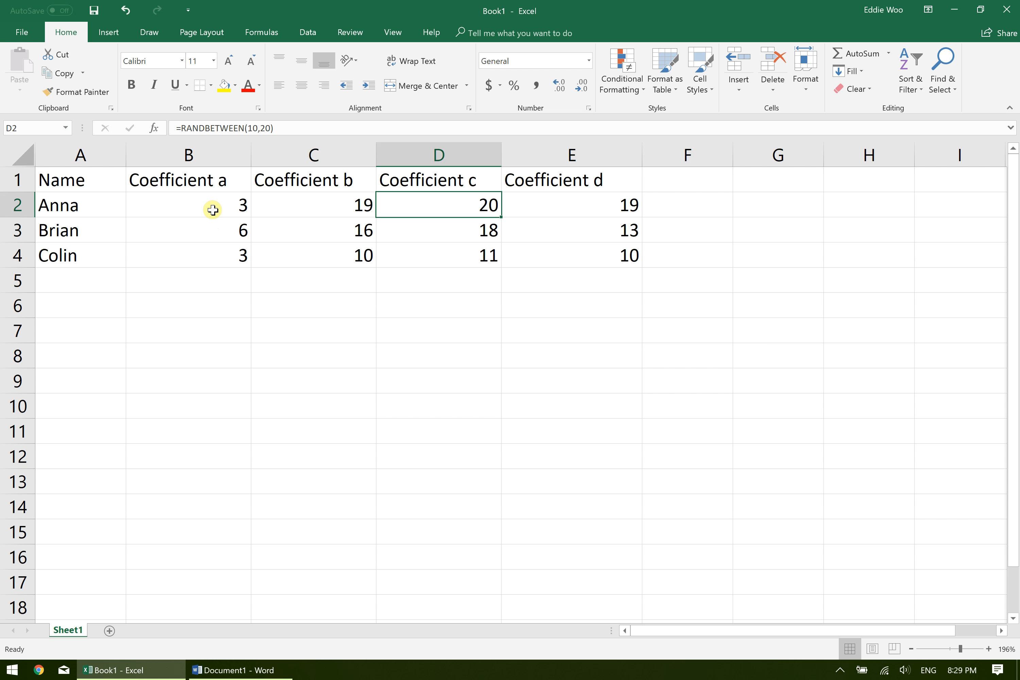
pyautogui.click(213, 208)
pyautogui.press('Down')
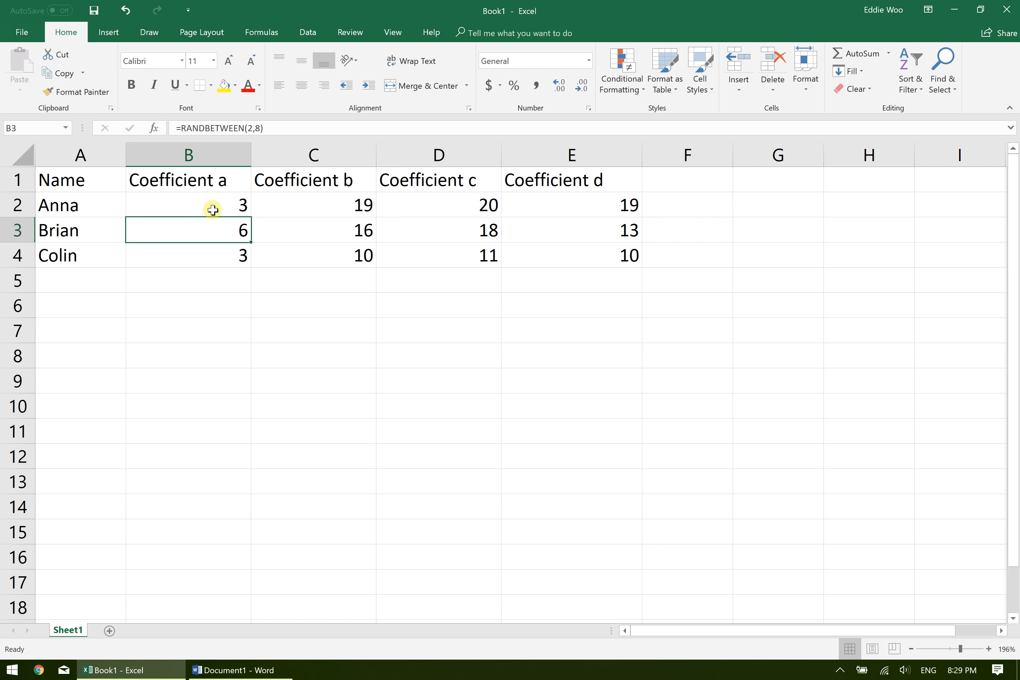
pyautogui.press('Right')
pyautogui.press('Right')
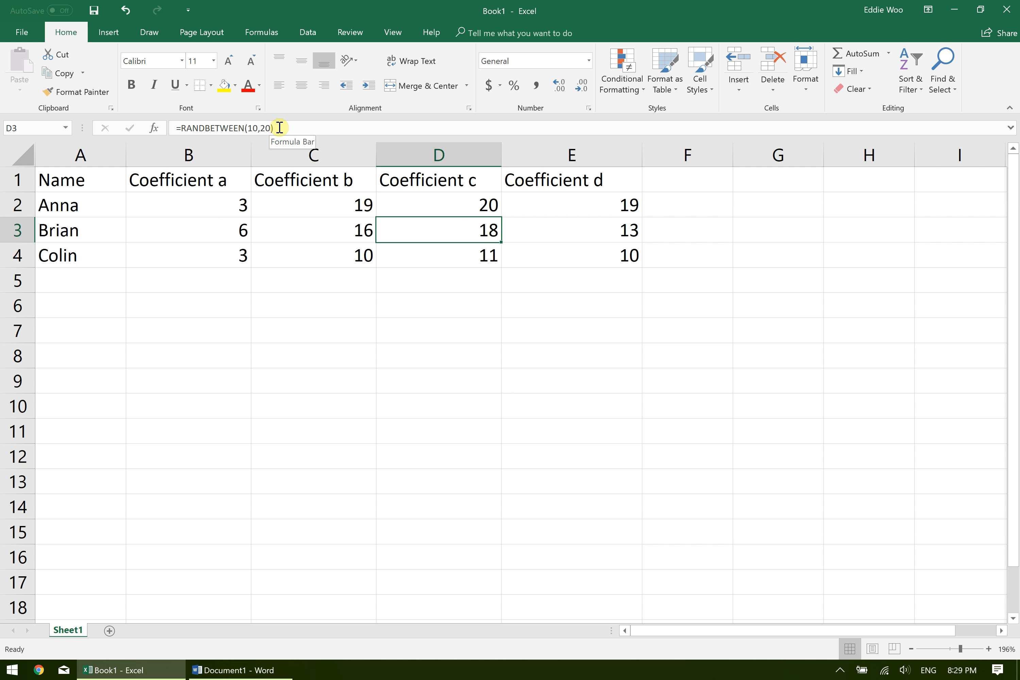
# Step: Copy the empty cell D6 and paste it onto itself repeatedly to regenerate all the random coefficients
pyautogui.click(414, 305)
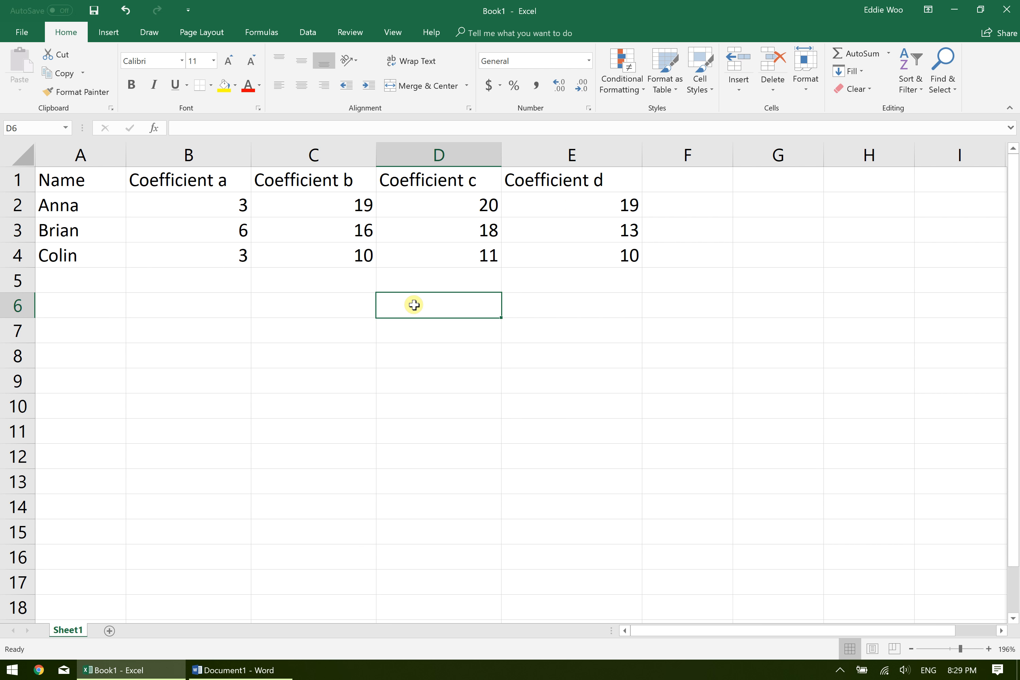
pyautogui.hotkey('ctrl', 'c')
pyautogui.hotkey('ctrl', 'v')
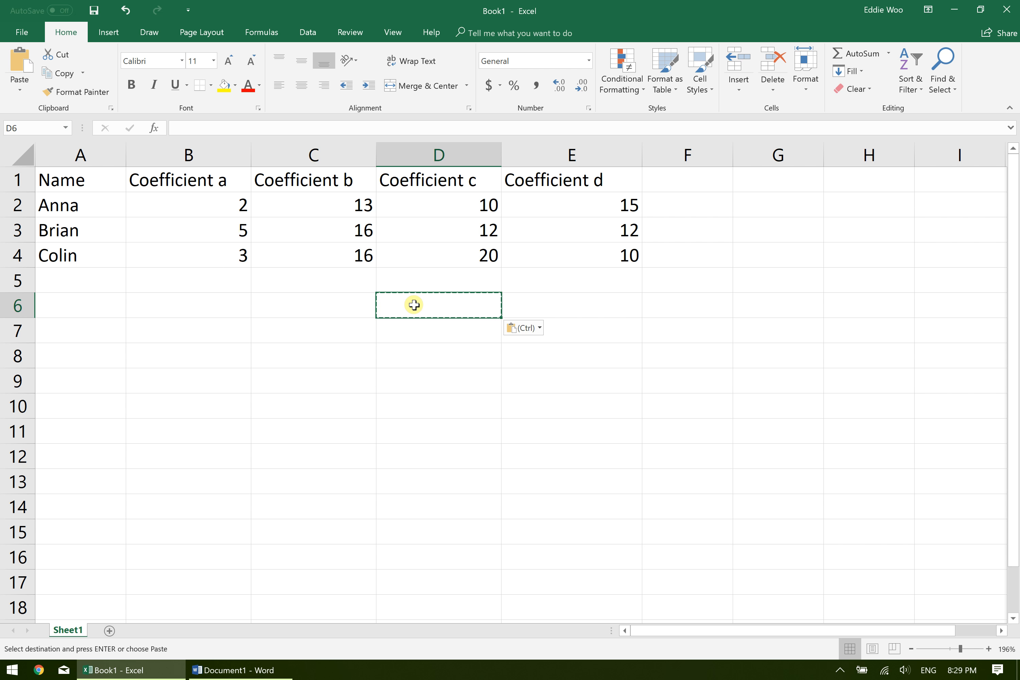
pyautogui.hotkey('ctrl', 'v')
pyautogui.hotkey('ctrl', 'v')
pyautogui.hotkey('ctrl', 'v')
pyautogui.hotkey('ctrl', 'v')
pyautogui.hotkey('ctrl', 'v')
pyautogui.hotkey('ctrl', 'v')
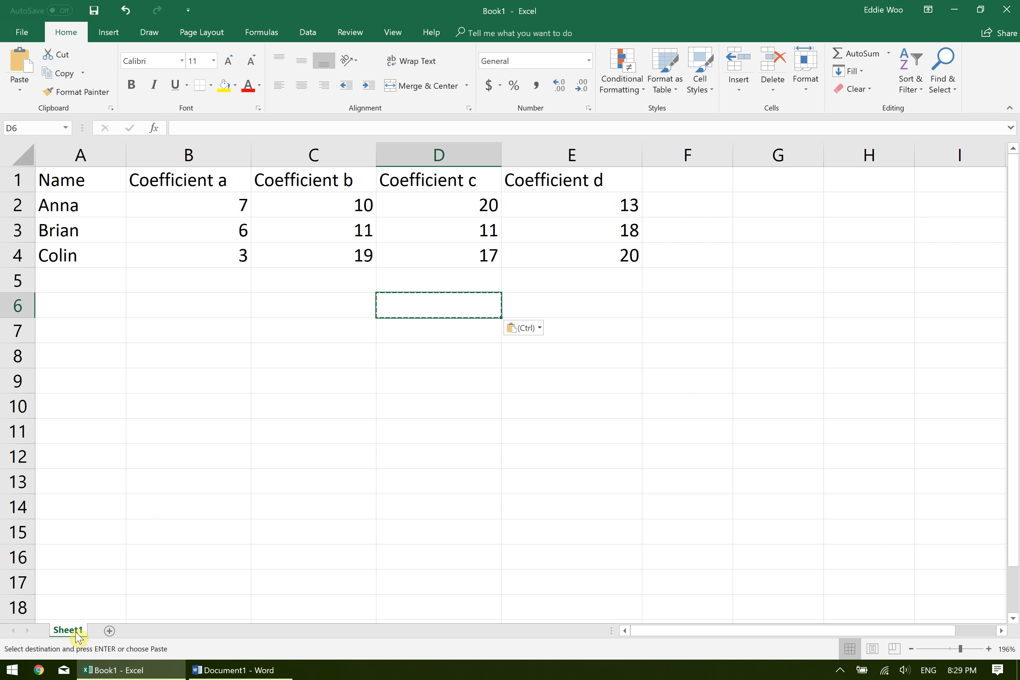
# Step: Rename the worksheet Sheet1 as Formula
pyautogui.moveTo(78, 636); pyautogui.dragTo(222, 546)
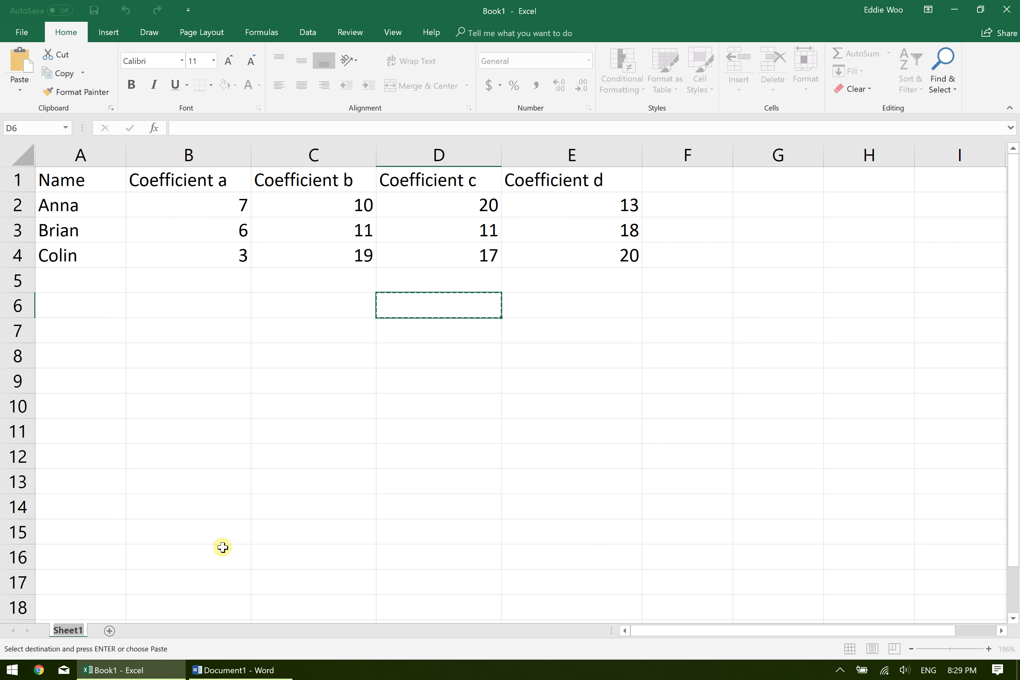
pyautogui.write('Formula')
pyautogui.press('Return')
pyautogui.click(443, 240)
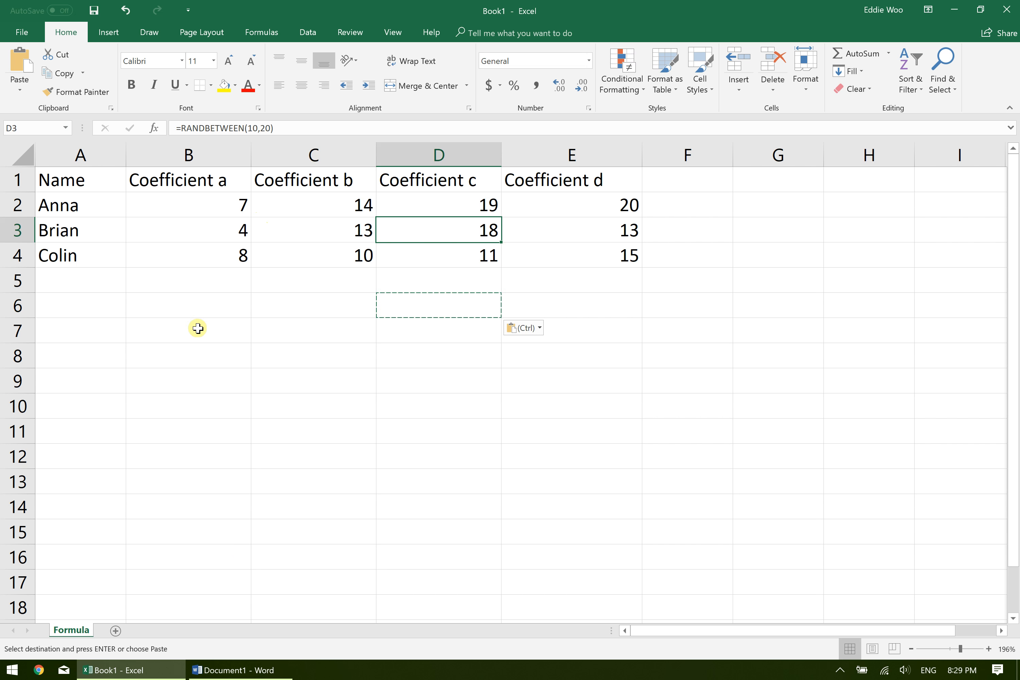
# Step: Create a copy of the Formula worksheet within the same workbook, placed before the original
pyautogui.rightClick(73, 631)
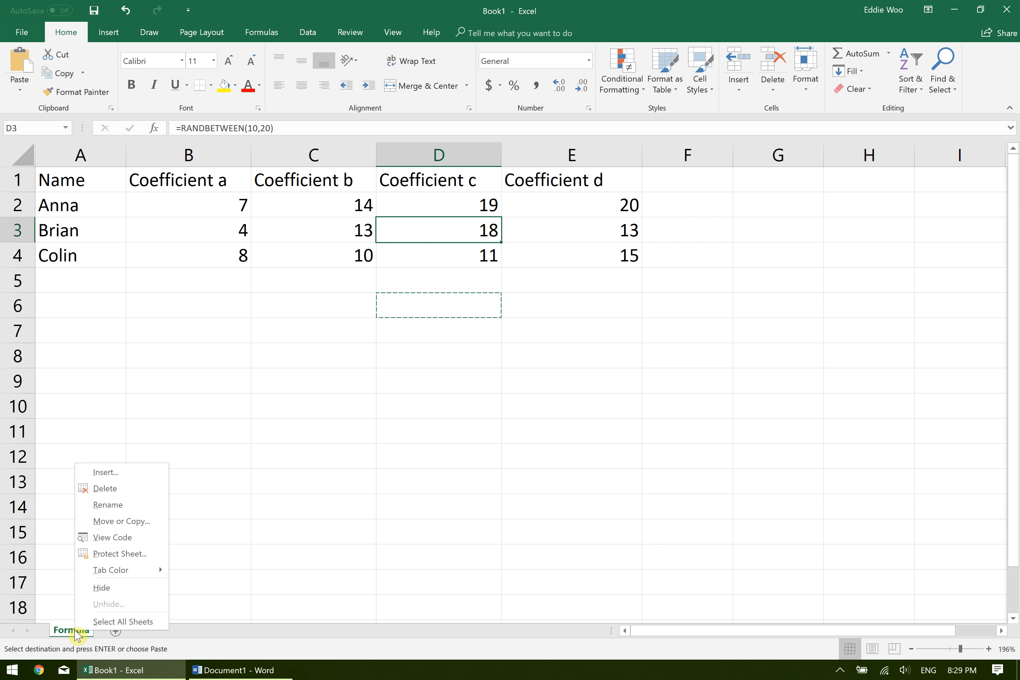
pyautogui.click(137, 523)
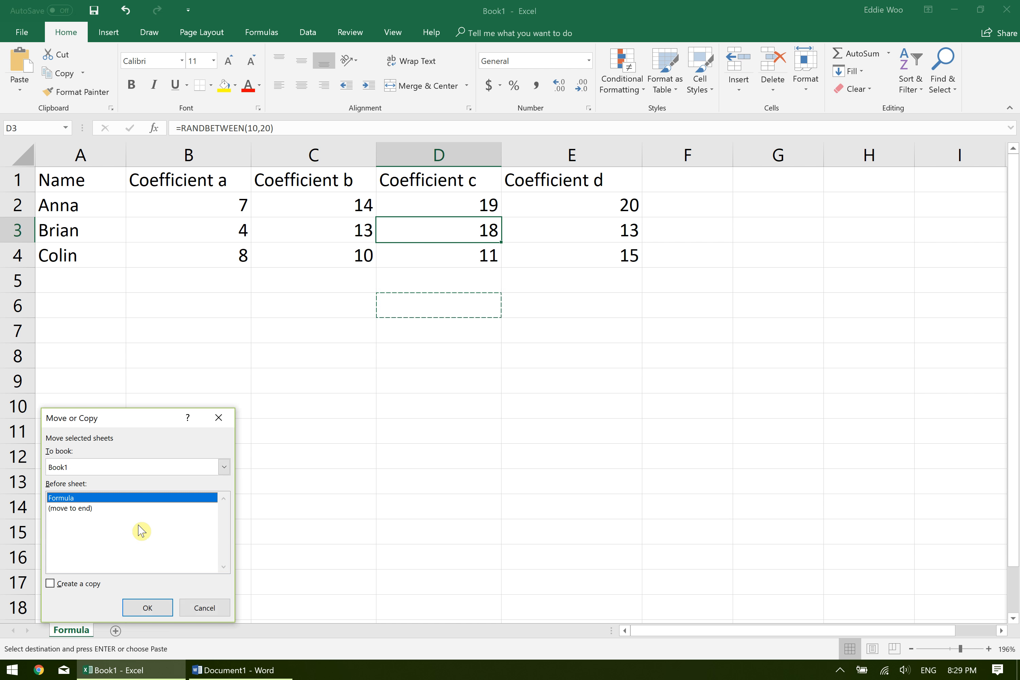
pyautogui.click(86, 586)
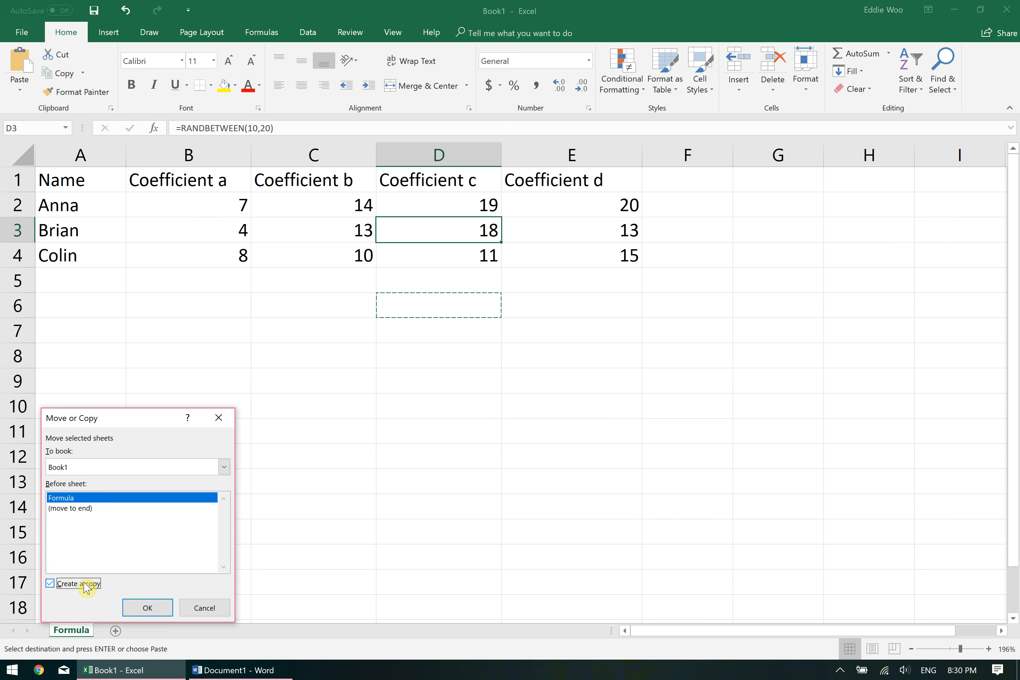
pyautogui.click(155, 611)
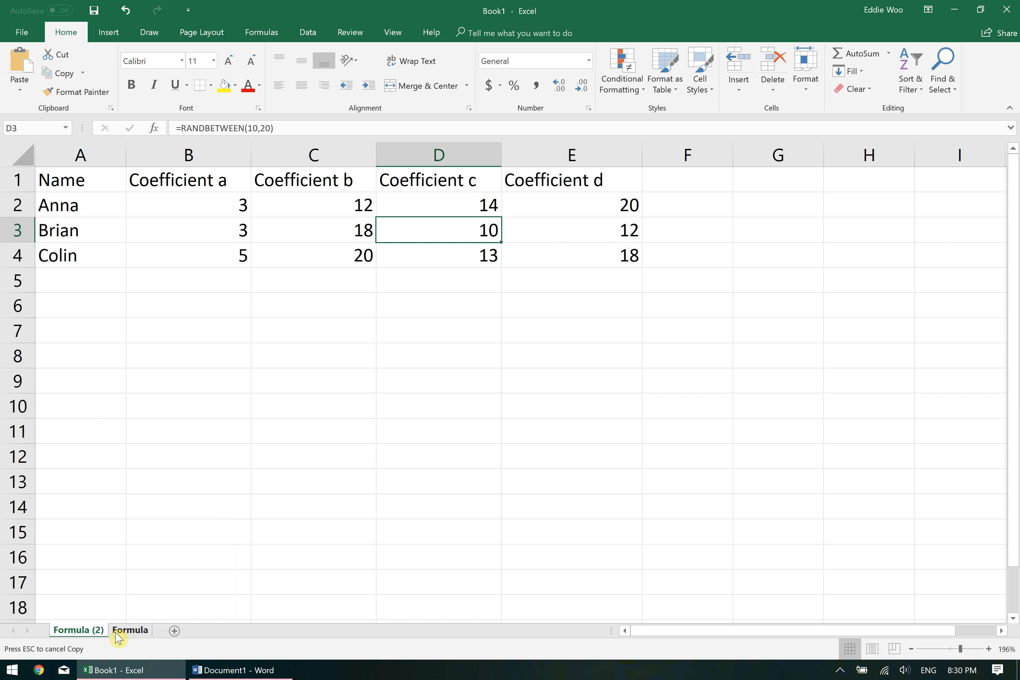
# Step: Compare the original Formula sheet with its copy and inspect the Coefficient c formulas in the copy
pyautogui.click(125, 631)
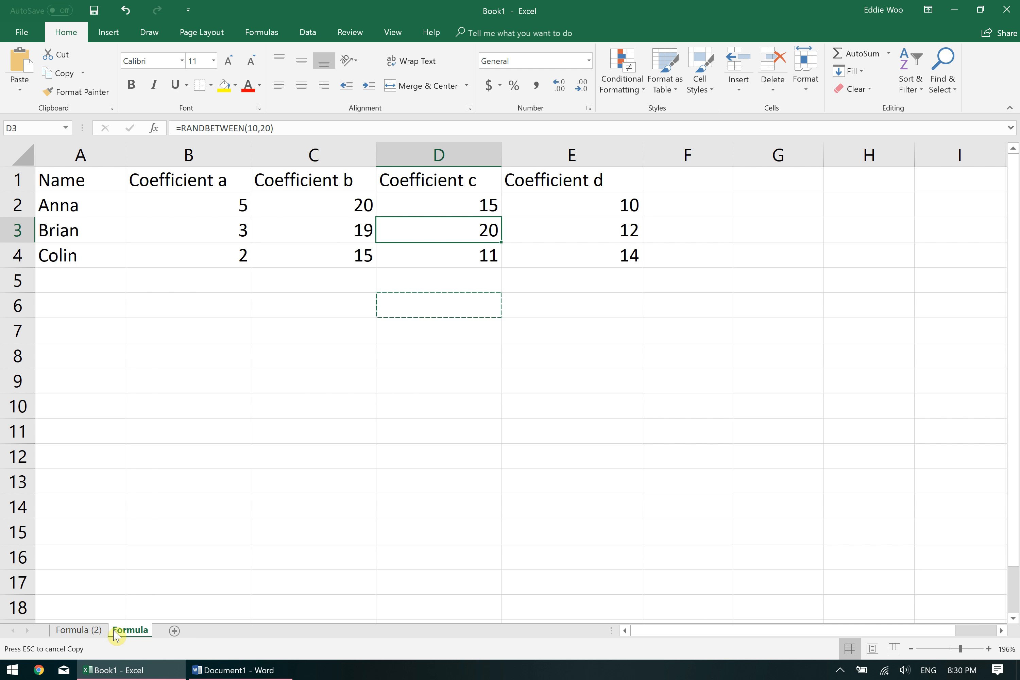
pyautogui.click(90, 631)
pyautogui.click(473, 260)
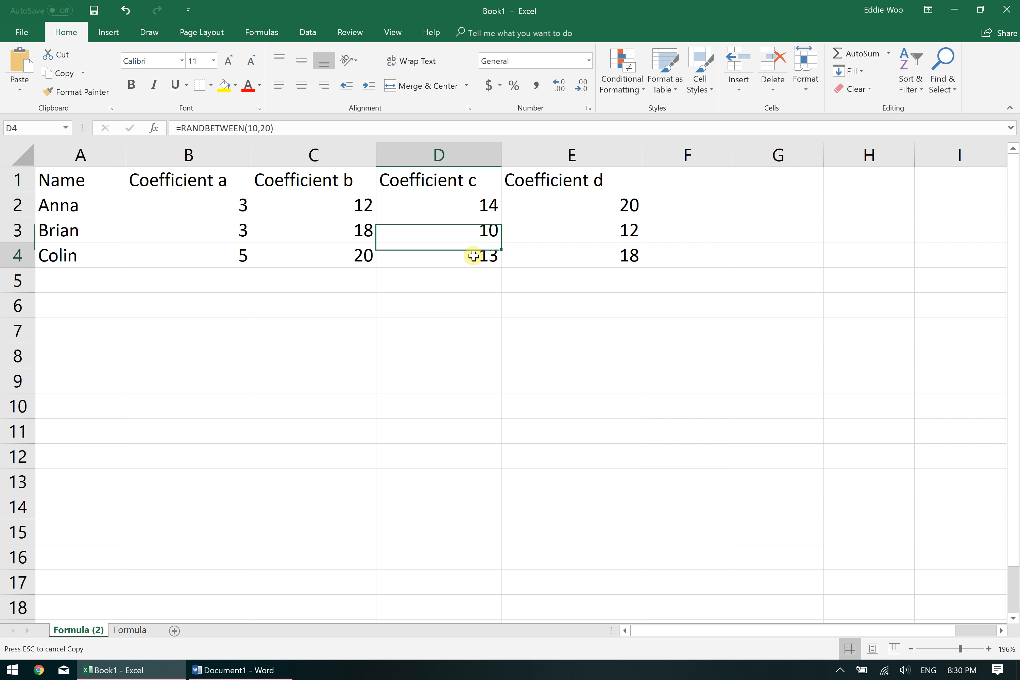
pyautogui.click(458, 232)
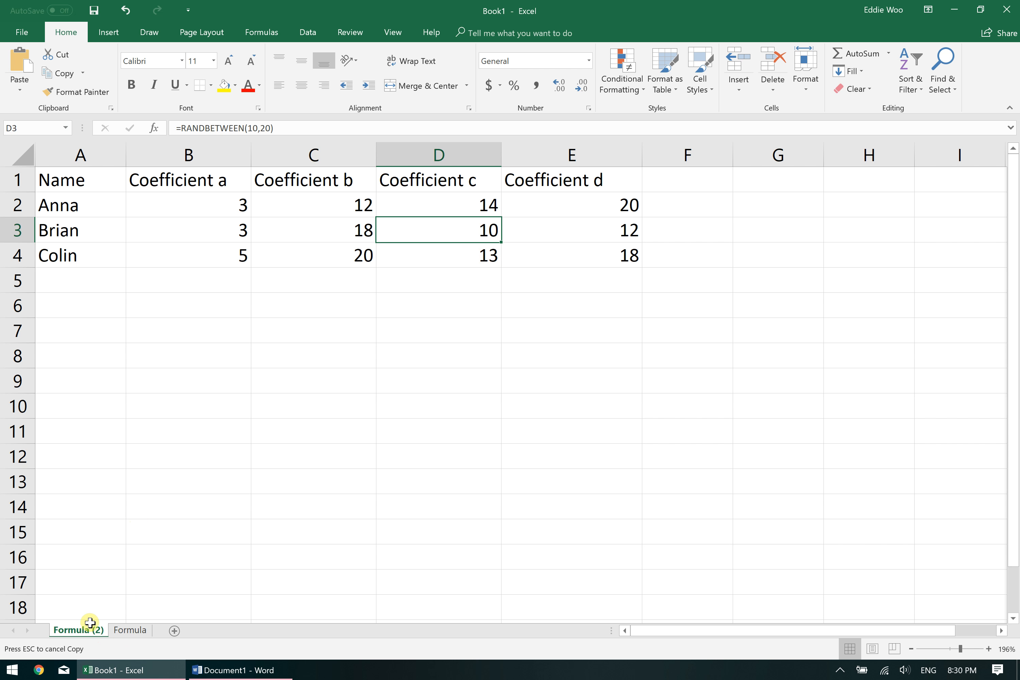
# Step: Copy the entire Formula (2) sheet and paste it over itself as values only, replacing the formulas with fixed numbers
pyautogui.click(220, 199)
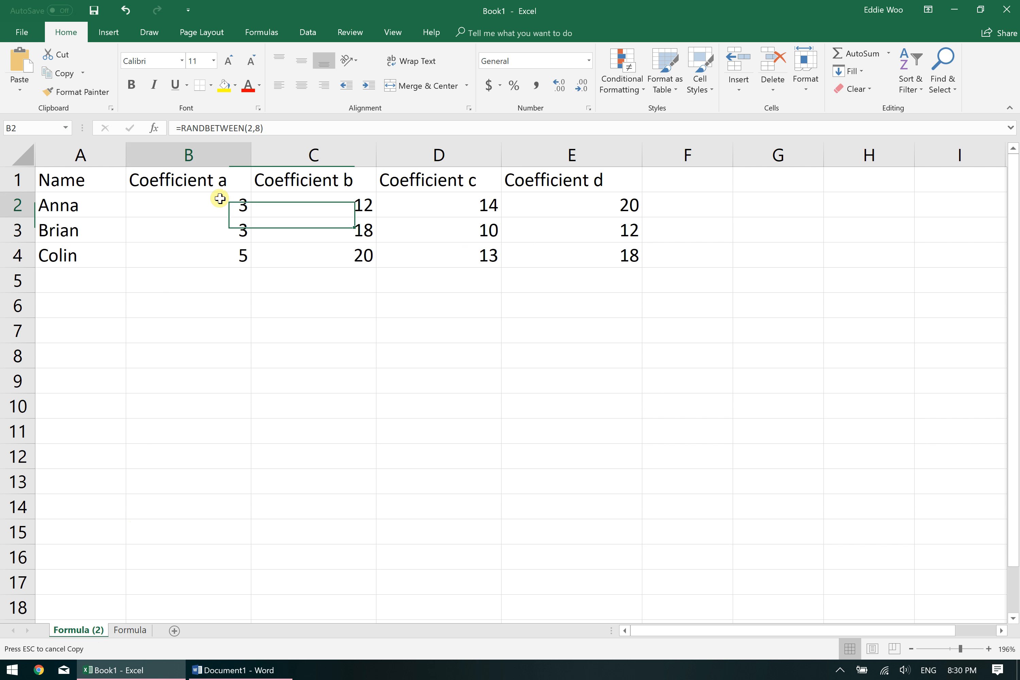
pyautogui.moveTo(220, 199); pyautogui.dragTo(536, 268)
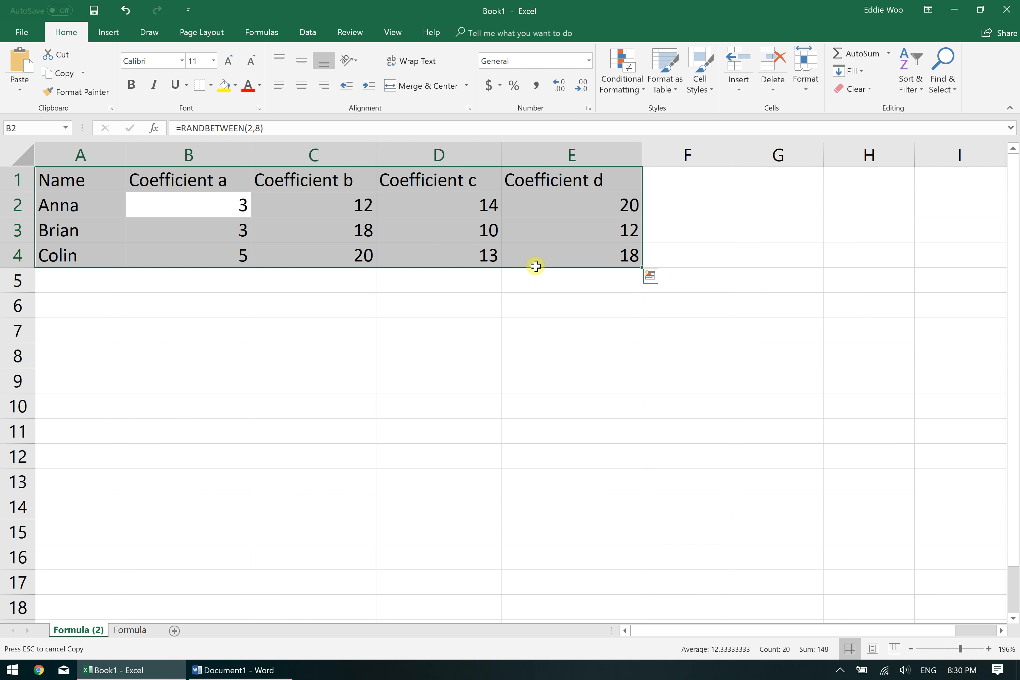
pyautogui.hotkey('ctrl', 'a')
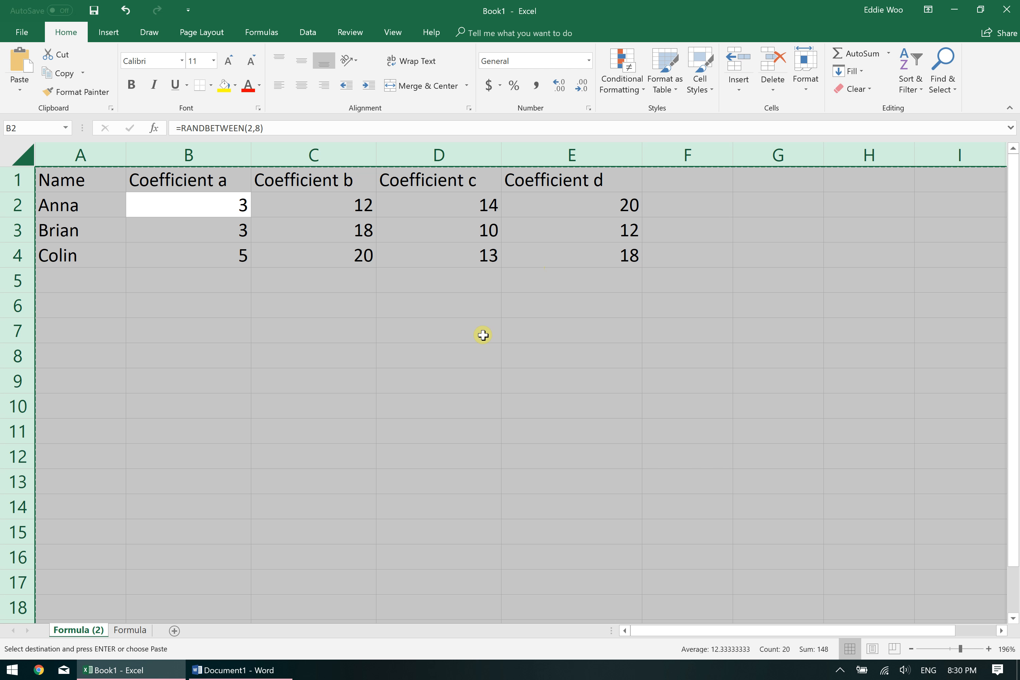
pyautogui.hotkey('ctrl', 'v')
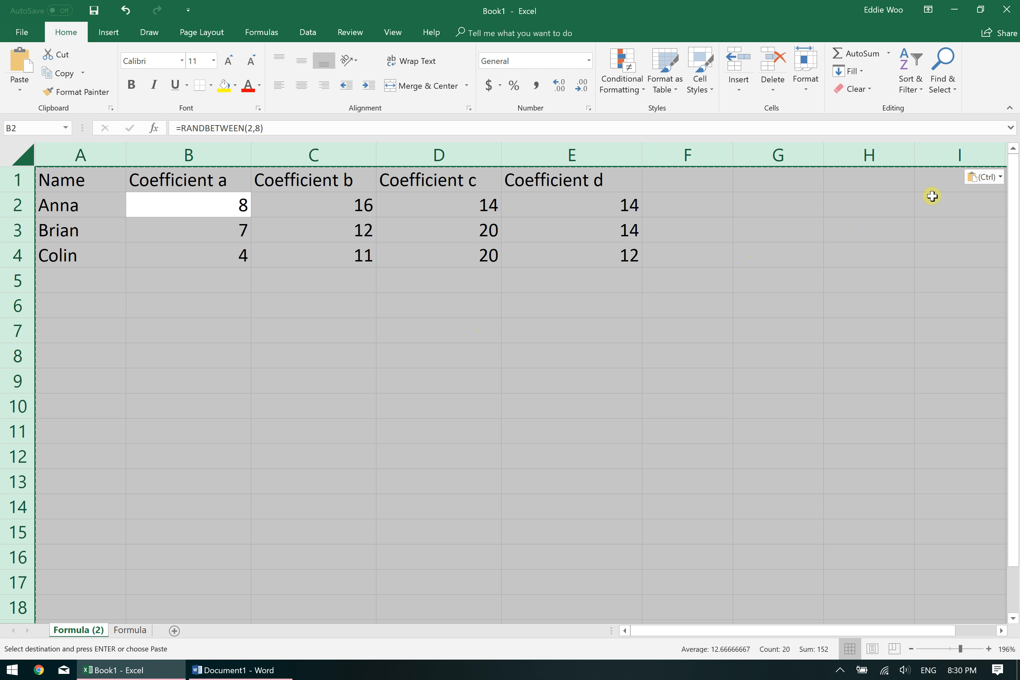
pyautogui.click(999, 178)
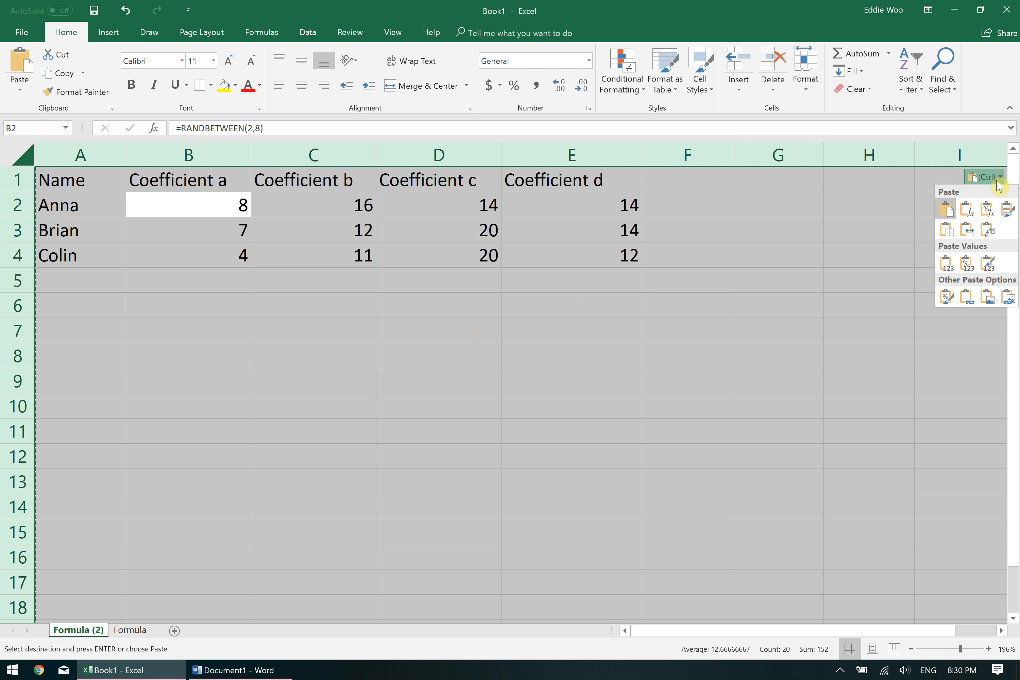
pyautogui.click(950, 265)
# Step: Check the contents of the coefficient cells across rows 2 to 4 on the Formula (2) sheet
pyautogui.click(605, 205)
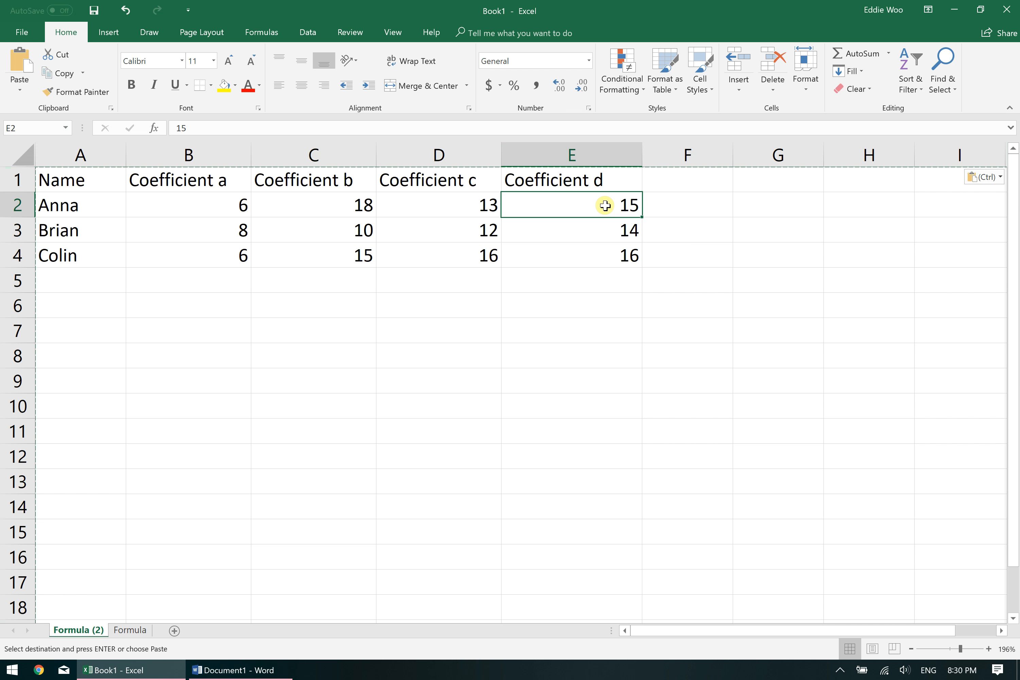
pyautogui.press('Left')
pyautogui.press('Left')
pyautogui.press('Left')
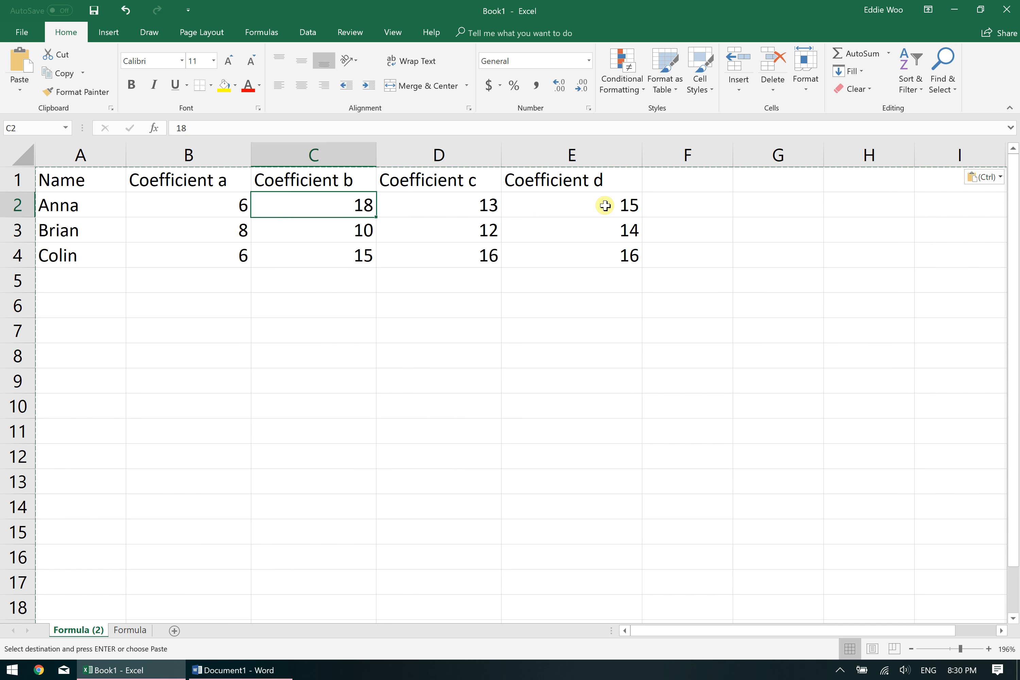
pyautogui.press('Down')
pyautogui.press('Down')
pyautogui.press('Right')
pyautogui.press('Right')
pyautogui.press('Right')
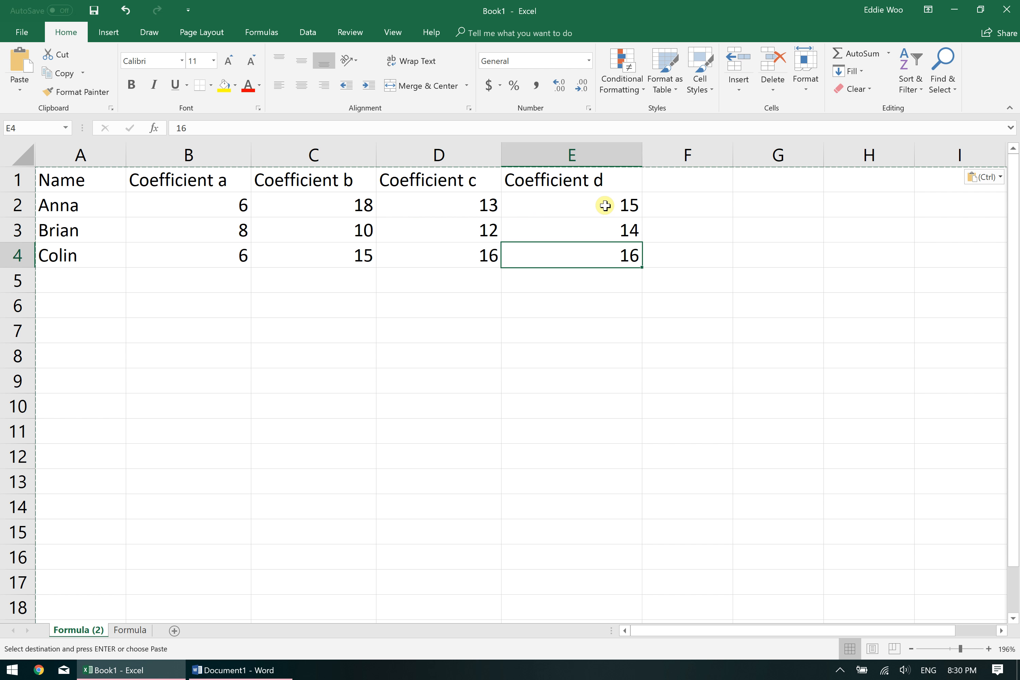
pyautogui.press('Up')
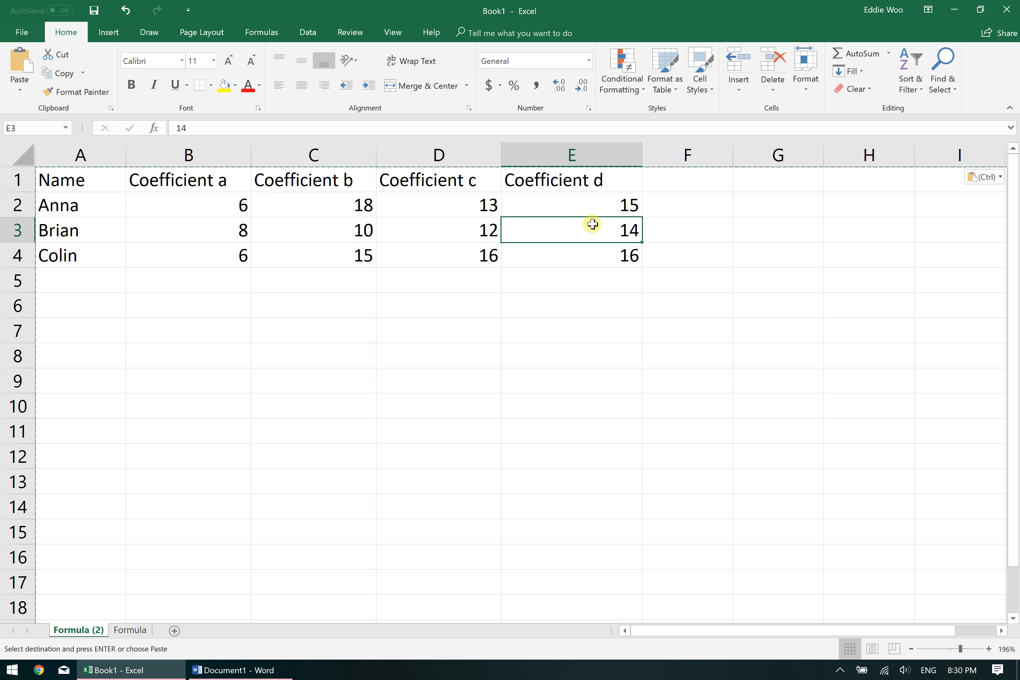
pyautogui.click(588, 256)
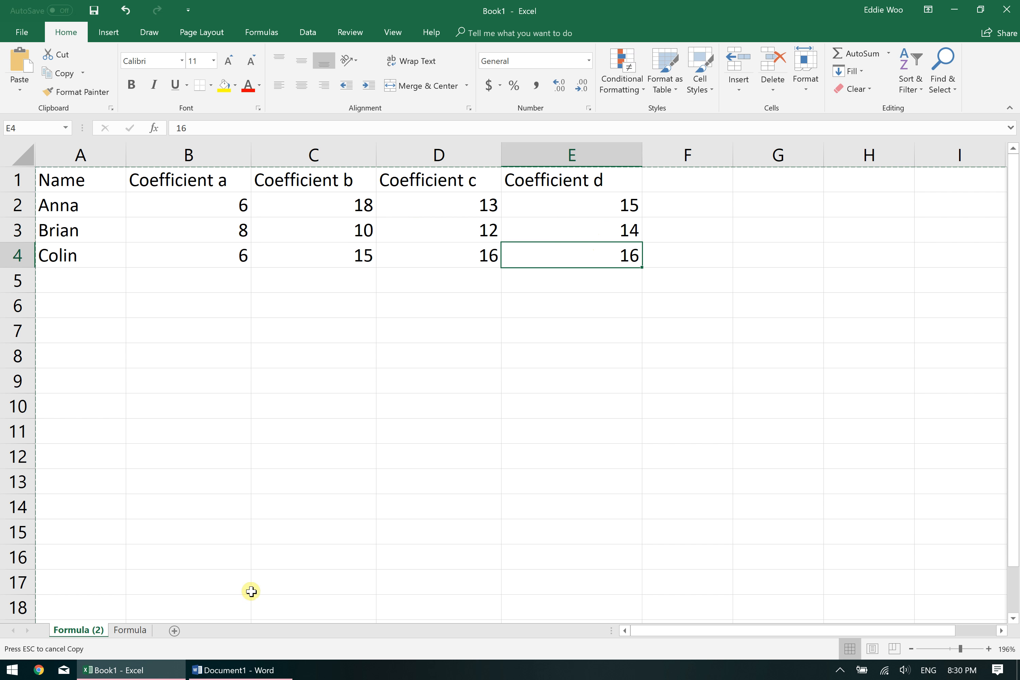
# Step: Rename the Formula (2) worksheet as Value
pyautogui.doubleClick(85, 631)
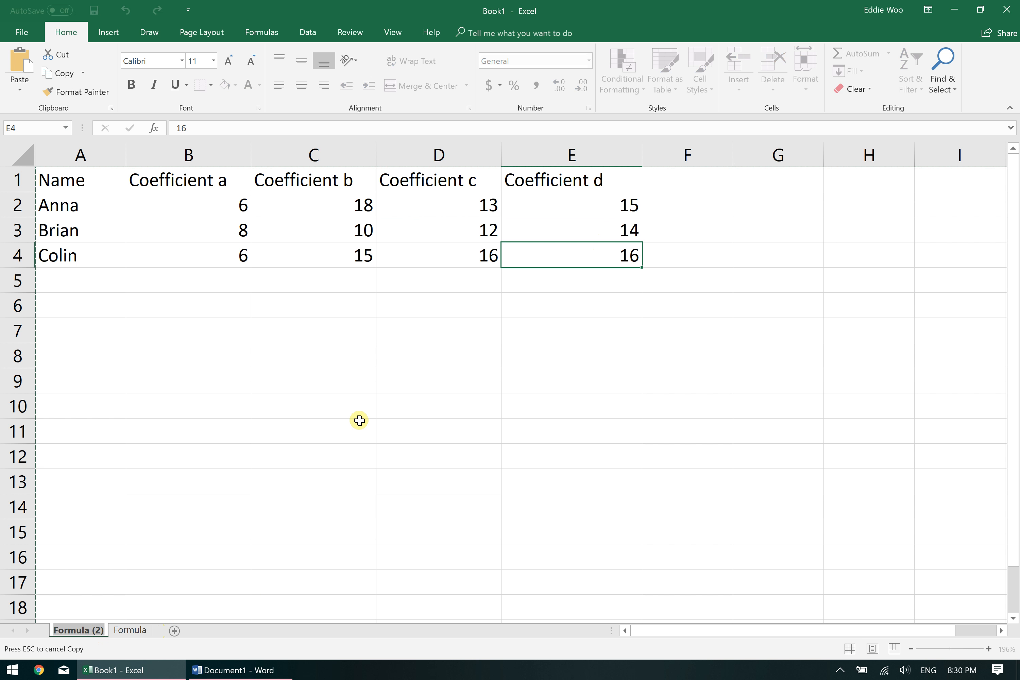
pyautogui.write('Value')
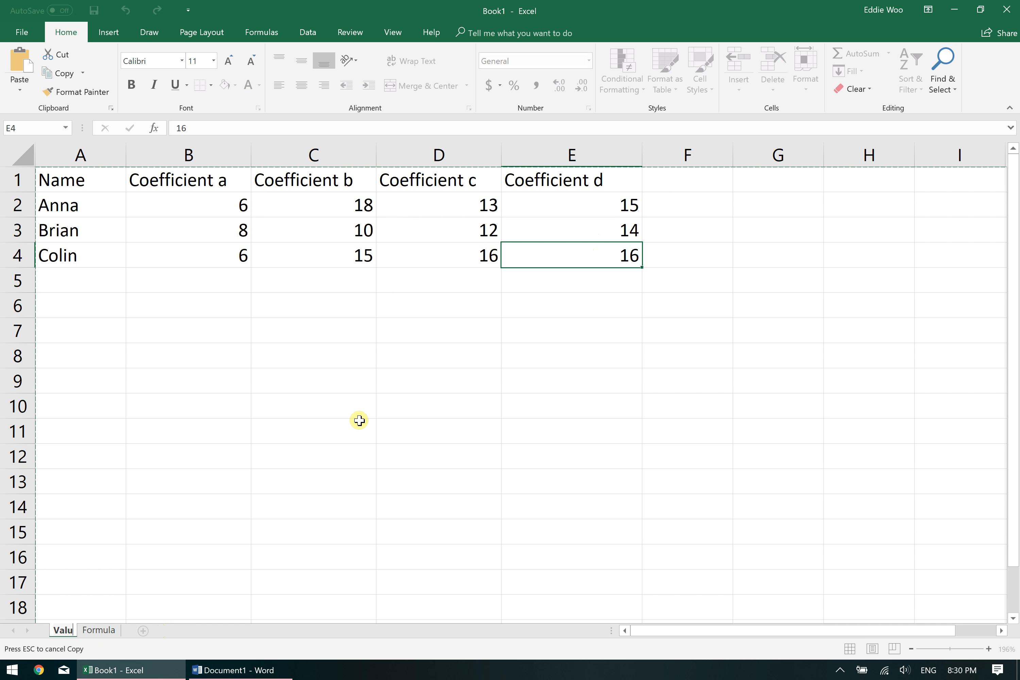
pyautogui.press('Return')
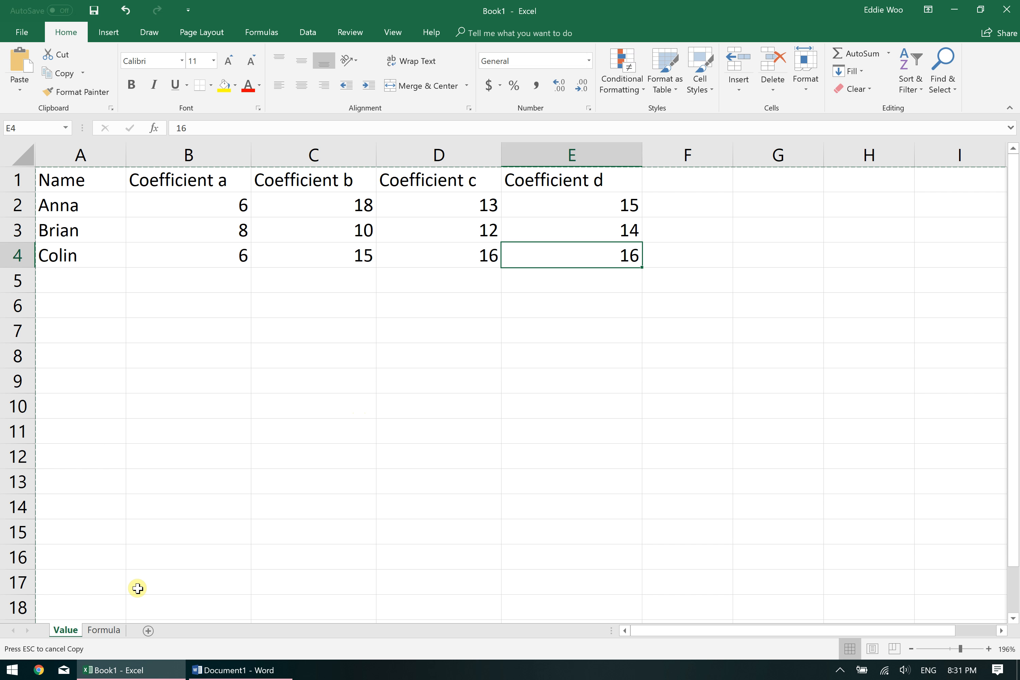
# Step: Switch to the Formula sheet and inspect the row 4 formulas for Coefficients b, c and d
pyautogui.click(101, 630)
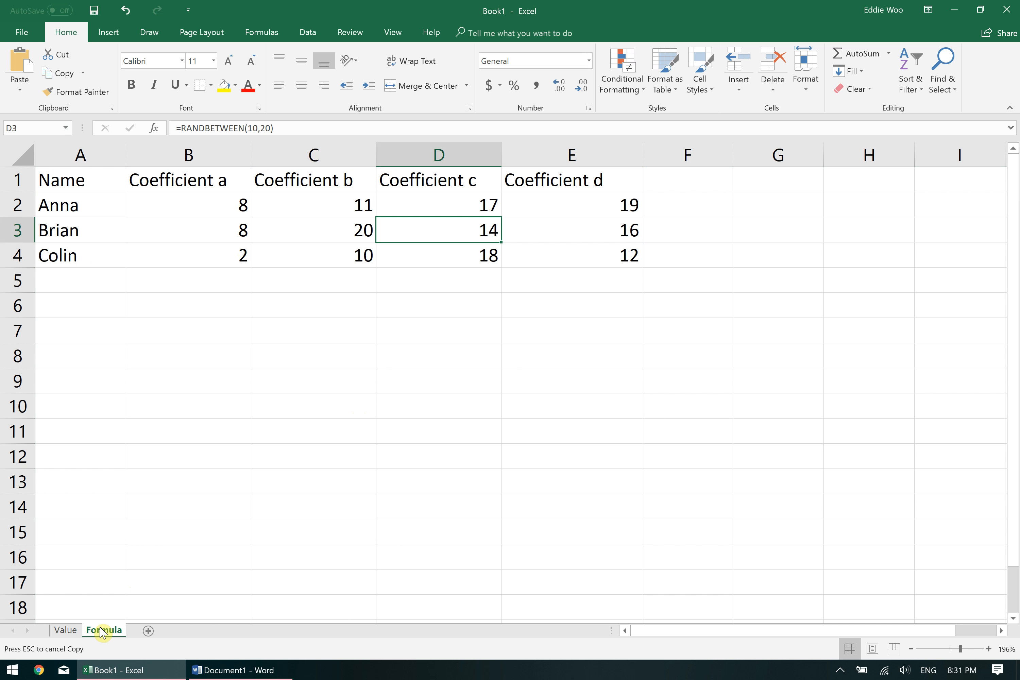
pyautogui.click(346, 263)
pyautogui.click(440, 261)
pyautogui.click(541, 256)
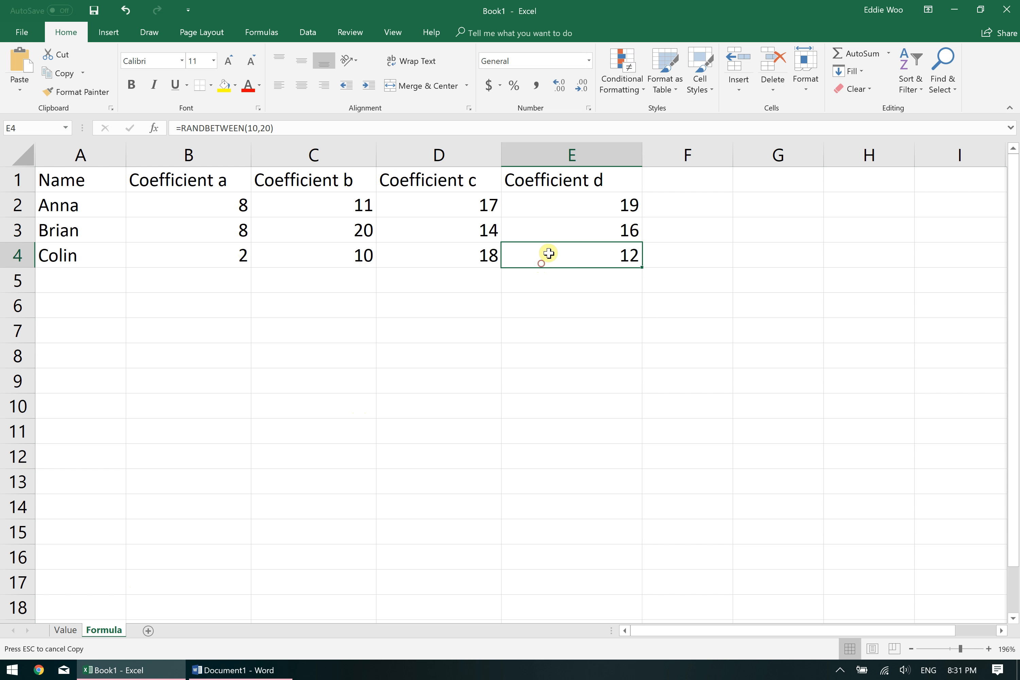
# Step: Check the row 3 Coefficient d formula on the Formula sheet and the row 4 Coefficient c cell on the Value sheet
pyautogui.click(573, 226)
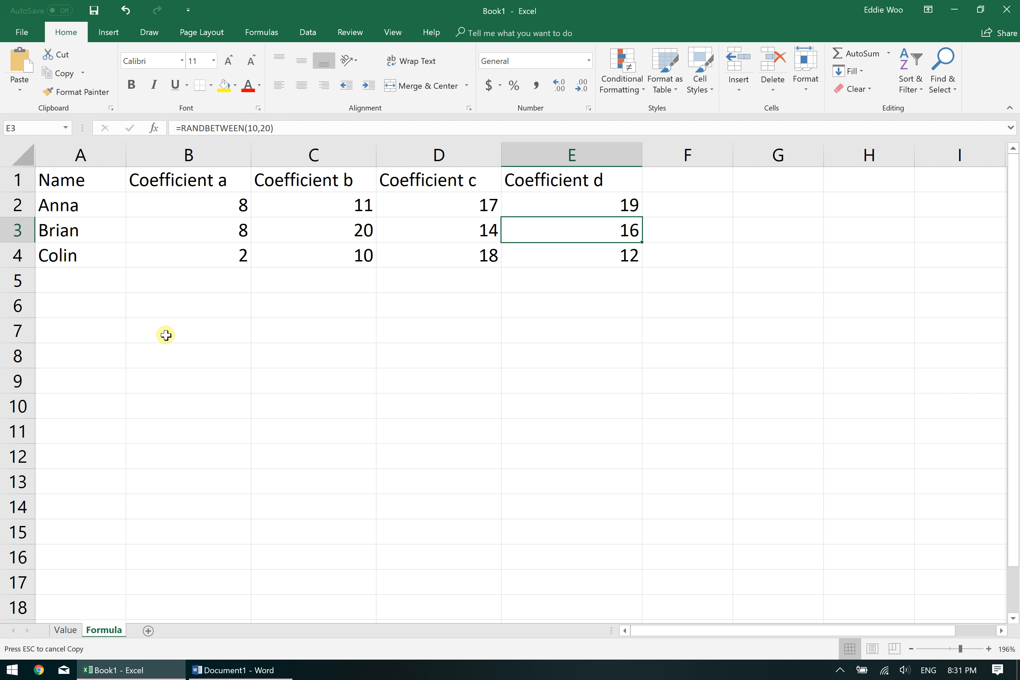
pyautogui.click(65, 632)
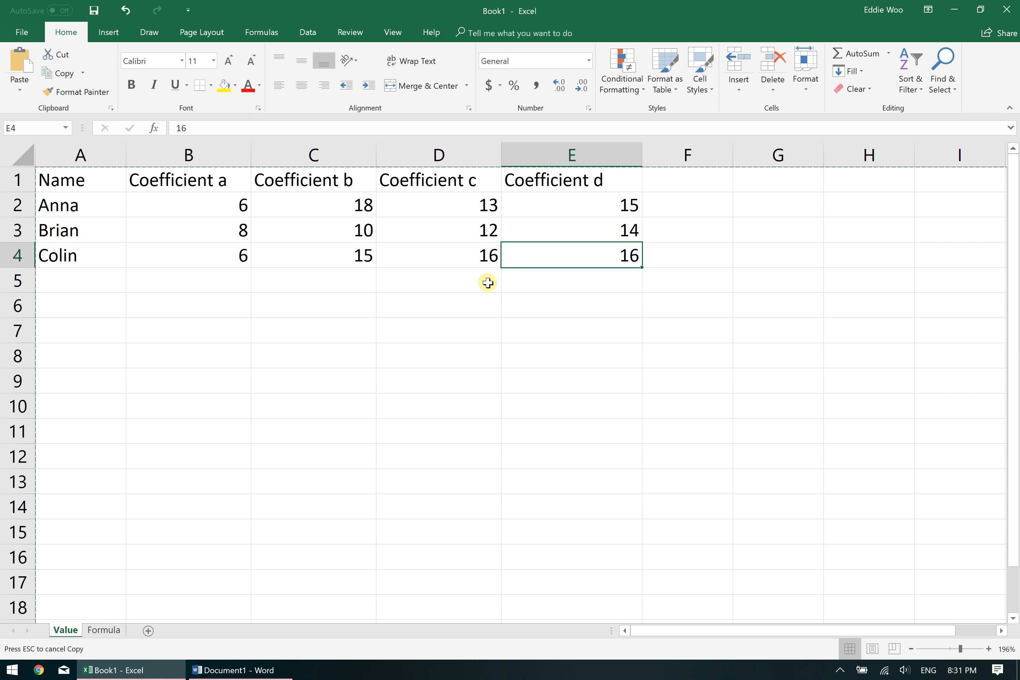
pyautogui.click(465, 262)
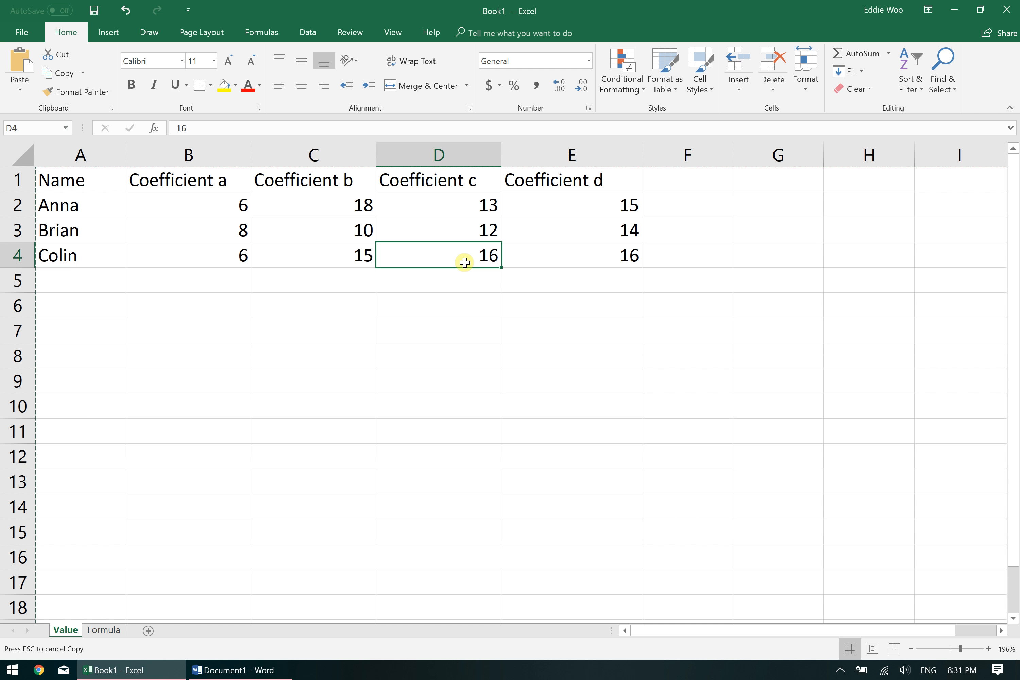
# Step: Save the workbook to the Desktop as Mail Merge Data in Excel Workbook format
pyautogui.hotkey('ctrl', 's')
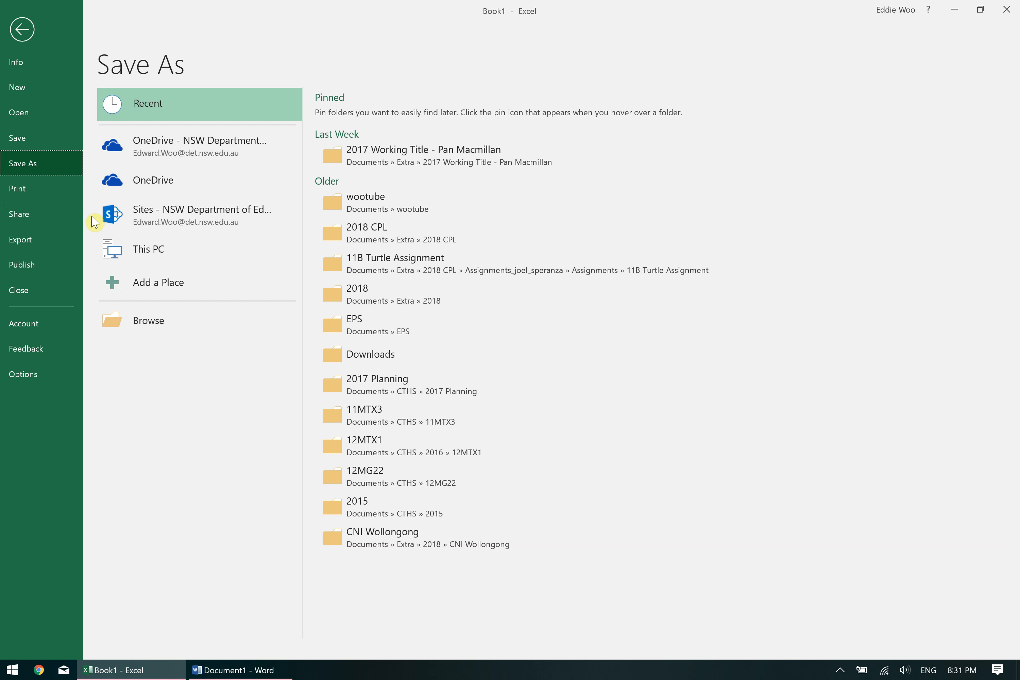
pyautogui.click(168, 257)
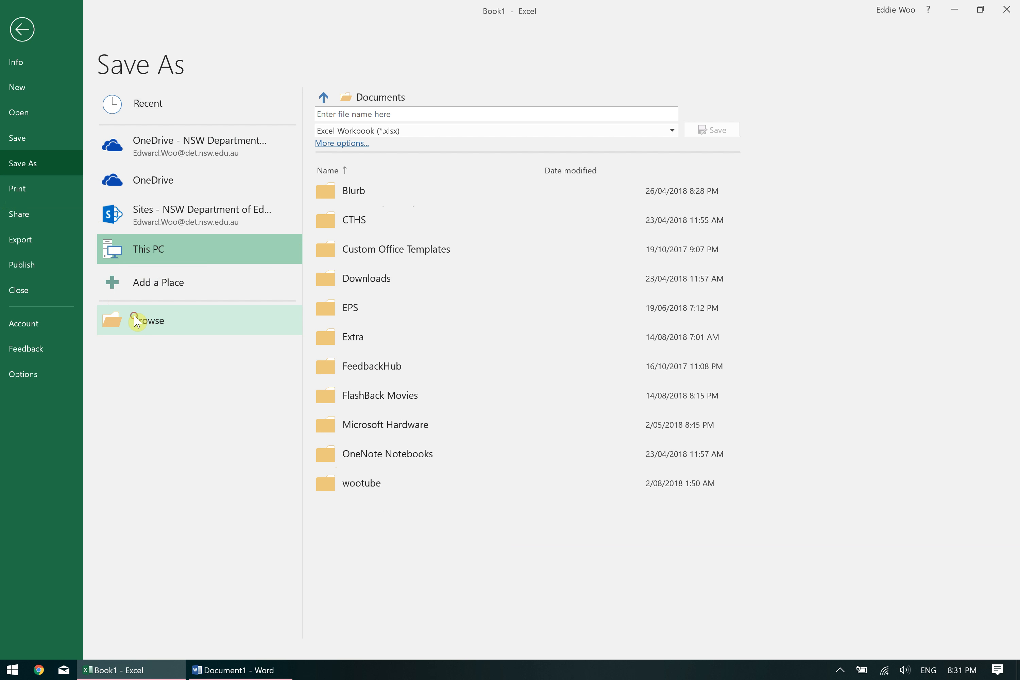
pyautogui.click(126, 321)
pyautogui.scroll(3, 107, 83)
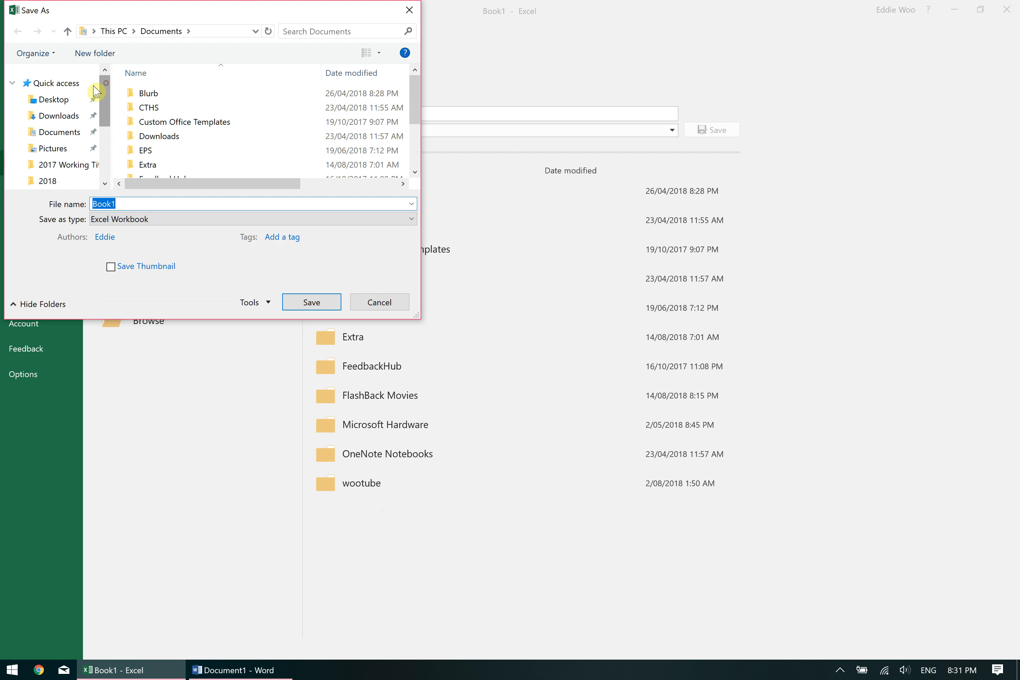
pyautogui.click(53, 99)
pyautogui.doubleClick(132, 206)
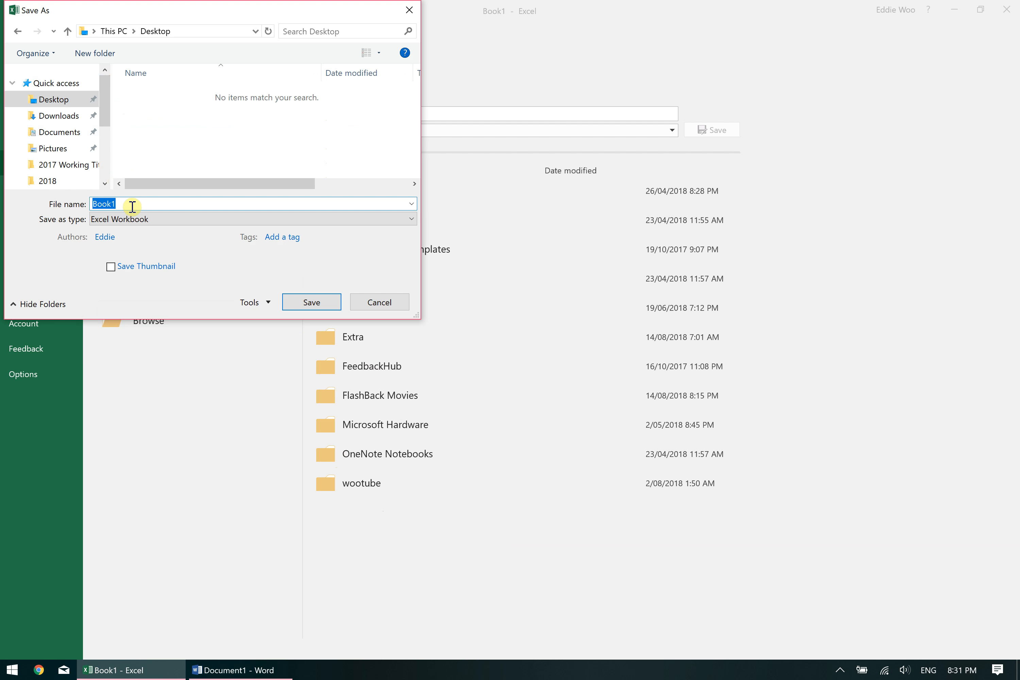
pyautogui.write('Mail Merge Data')
pyautogui.press('Return')
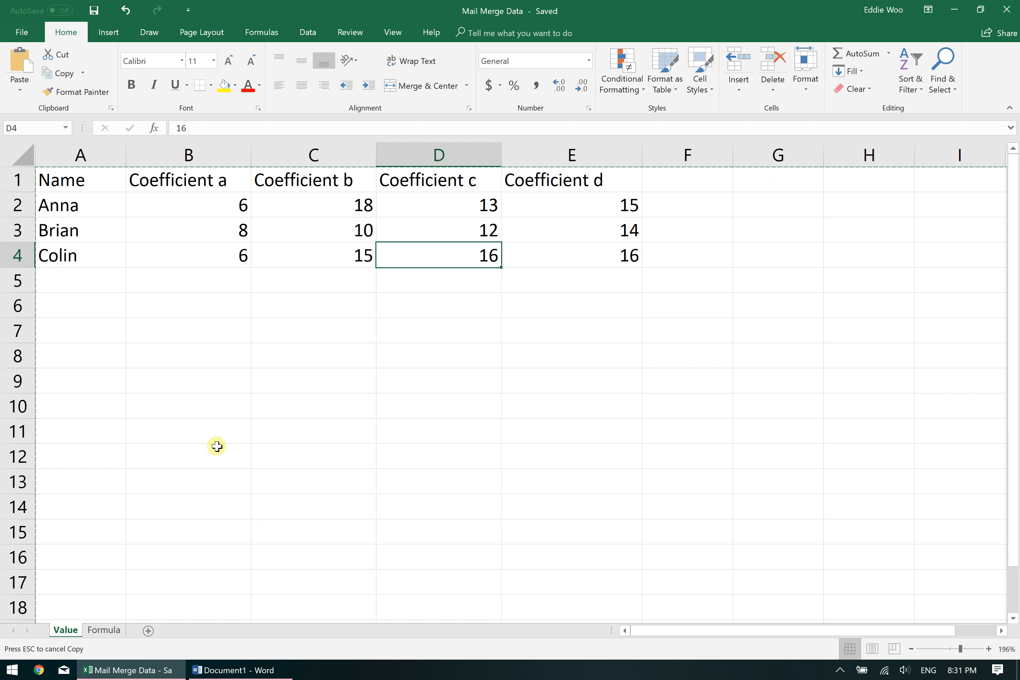
# Step: Switch to the Word document in a maximized window, bold the Polynomials Assignment title and add "Name:" below it
pyautogui.click(233, 670)
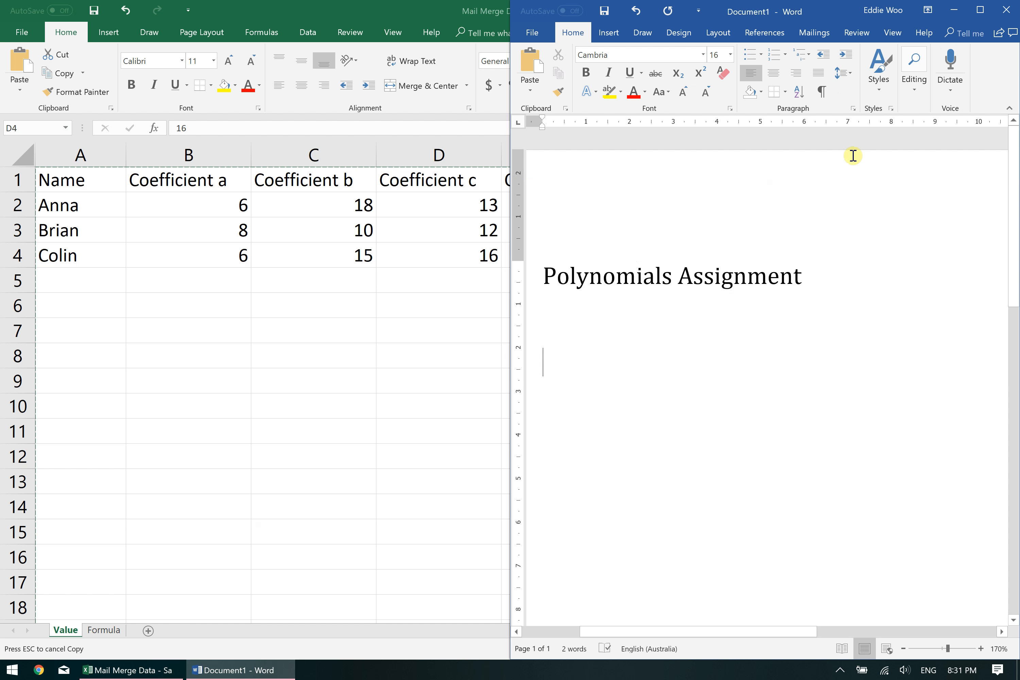
pyautogui.click(980, 9)
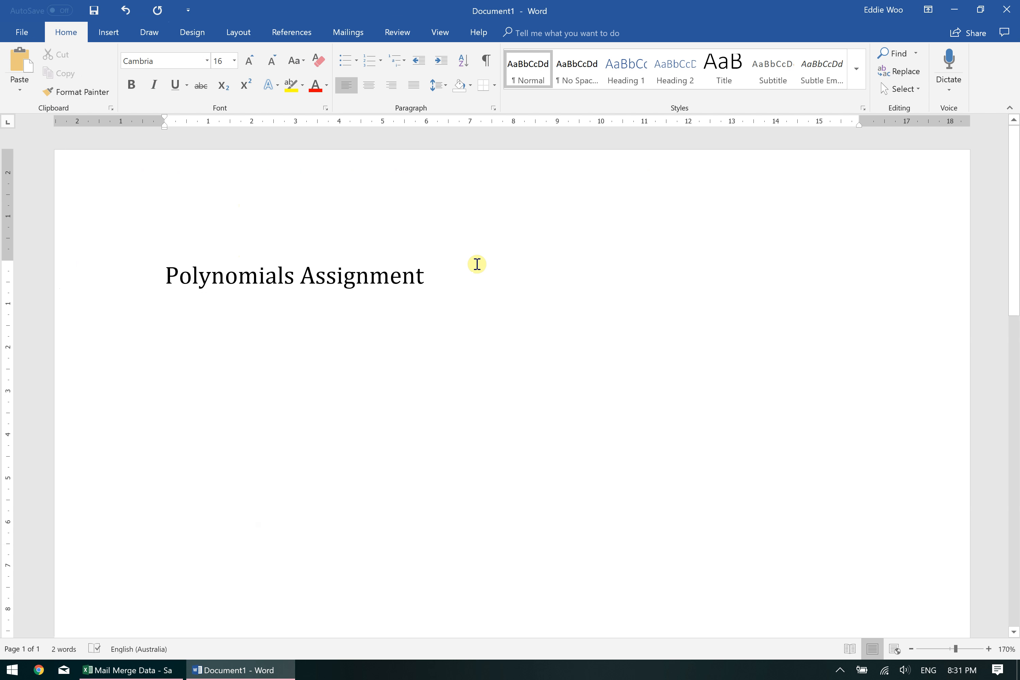
pyautogui.tripleClick(477, 266)
pyautogui.hotkey('ctrl', 'b')
pyautogui.press('Down')
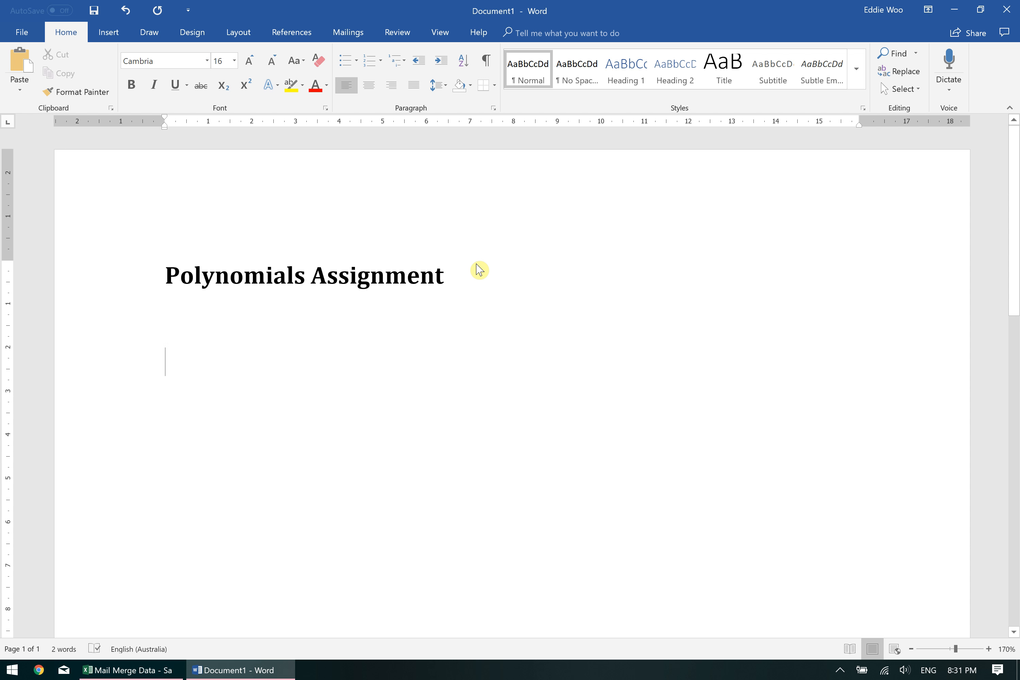
pyautogui.write('Name:')
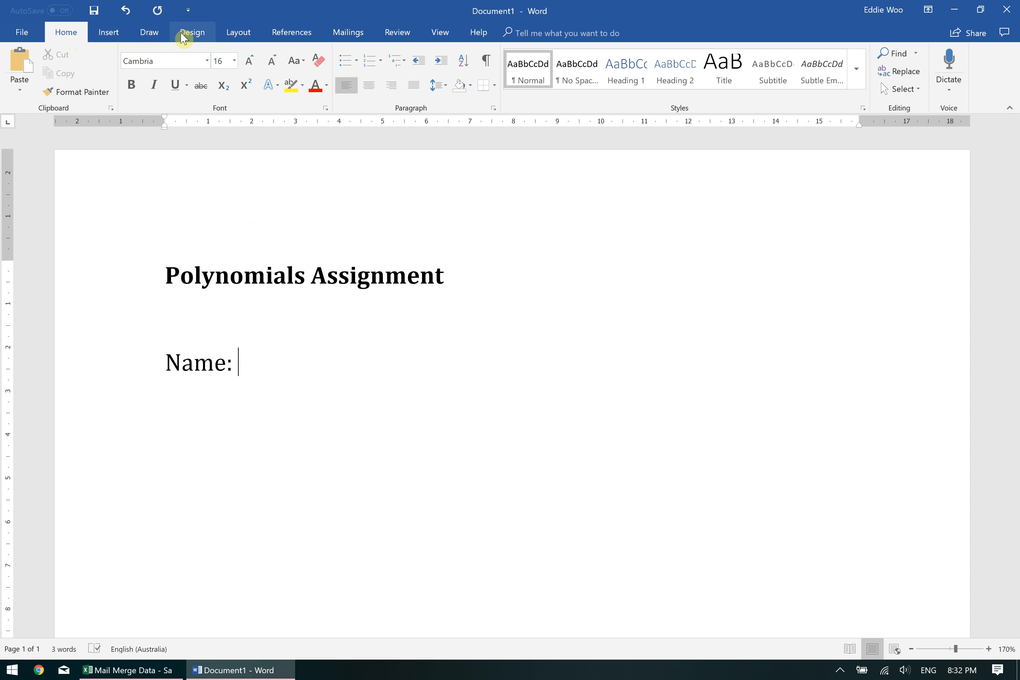
# Step: Connect the mail merge to the existing Mail Merge Data workbook on the Desktop, using the Value$ table with first-row column headers
pyautogui.click(367, 40)
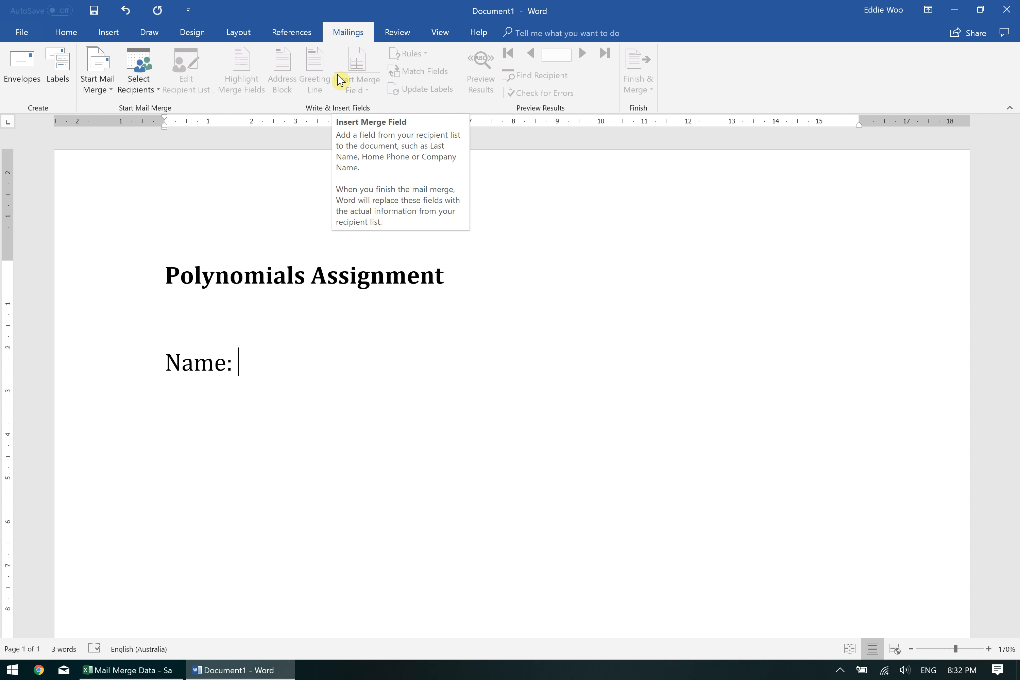
pyautogui.click(151, 91)
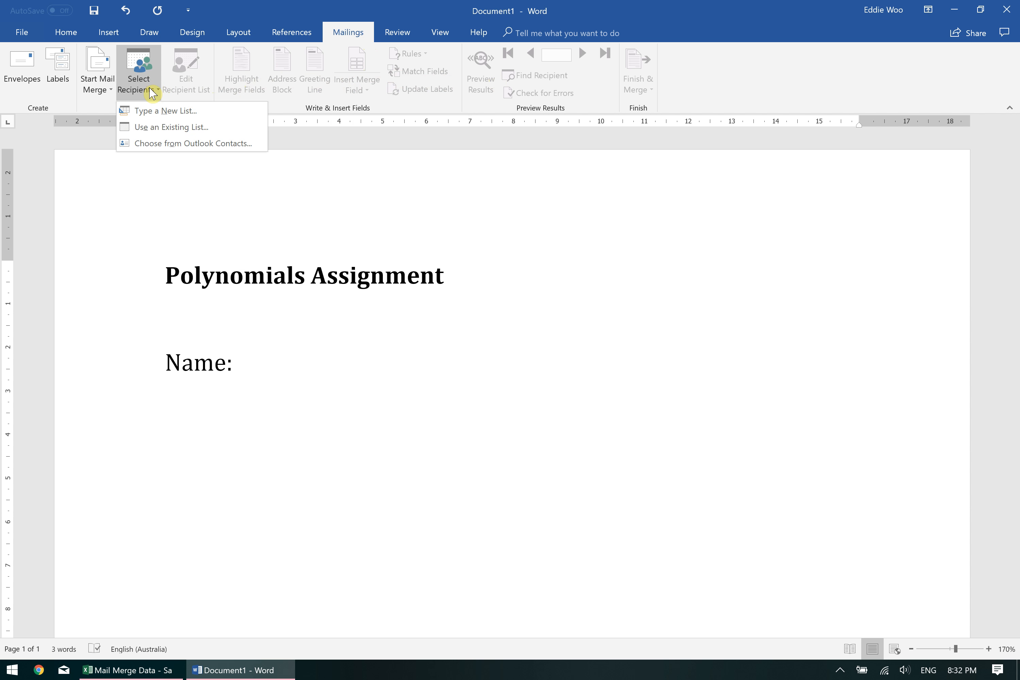
pyautogui.click(221, 130)
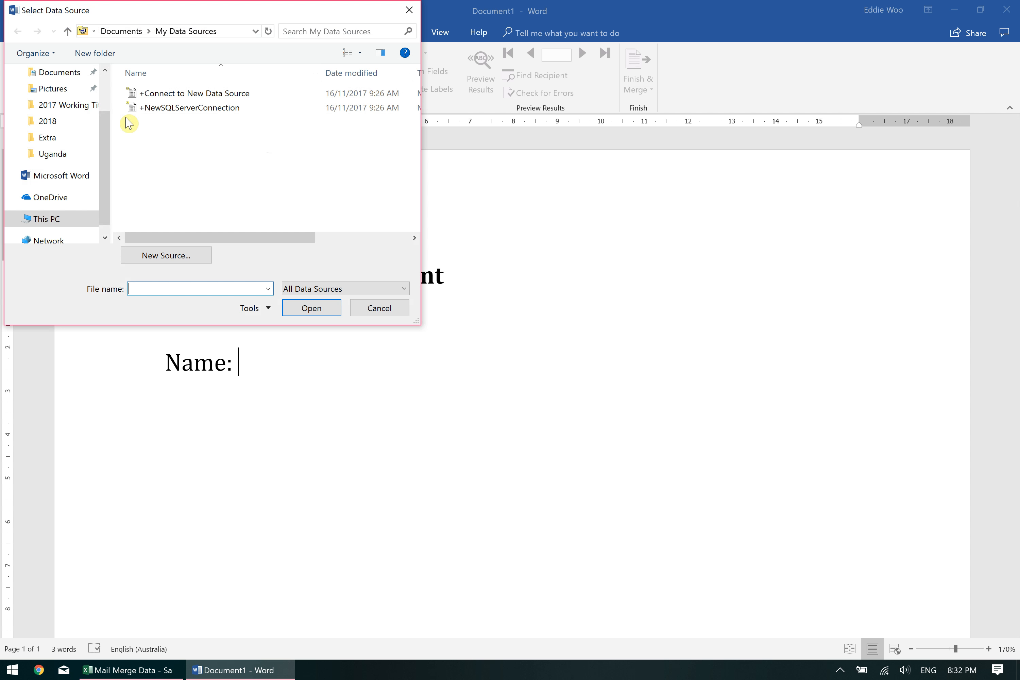
pyautogui.click(49, 100)
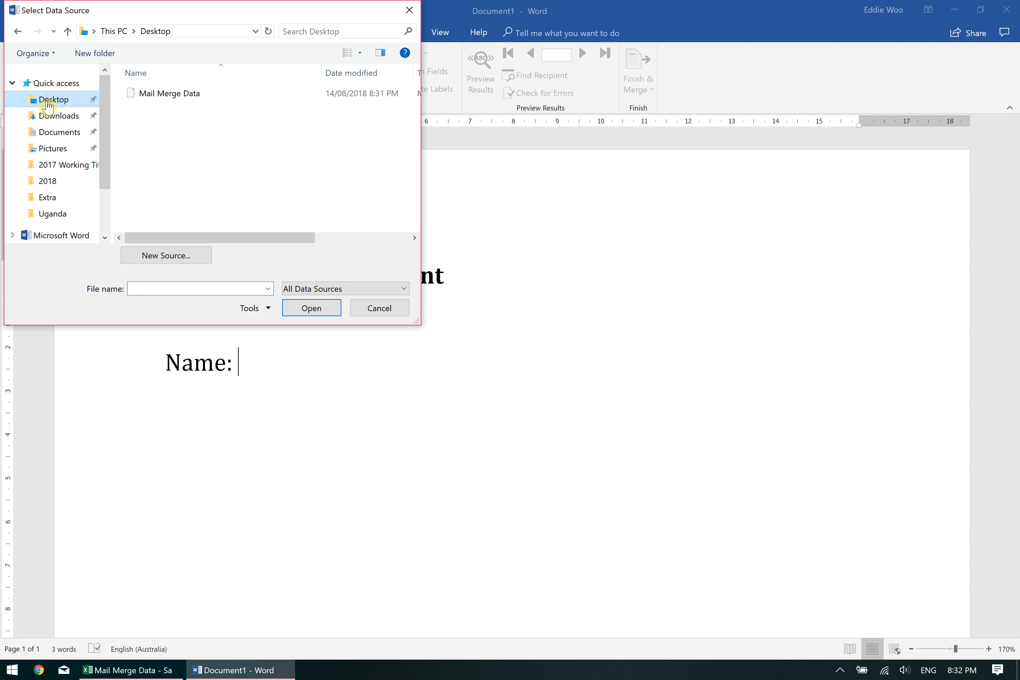
pyautogui.click(172, 100)
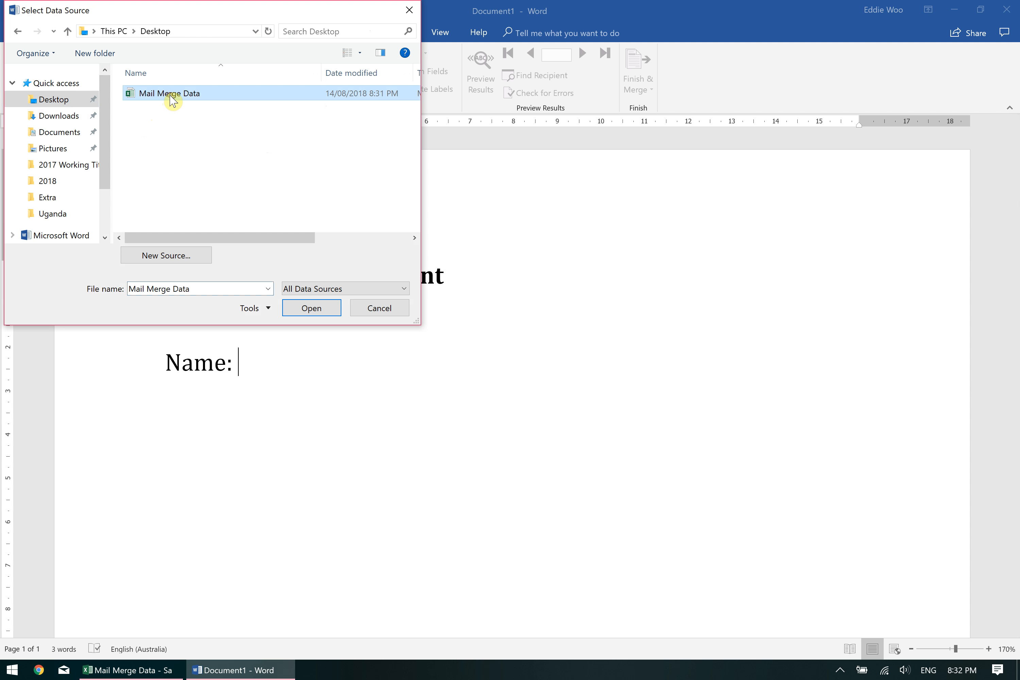
pyautogui.click(303, 310)
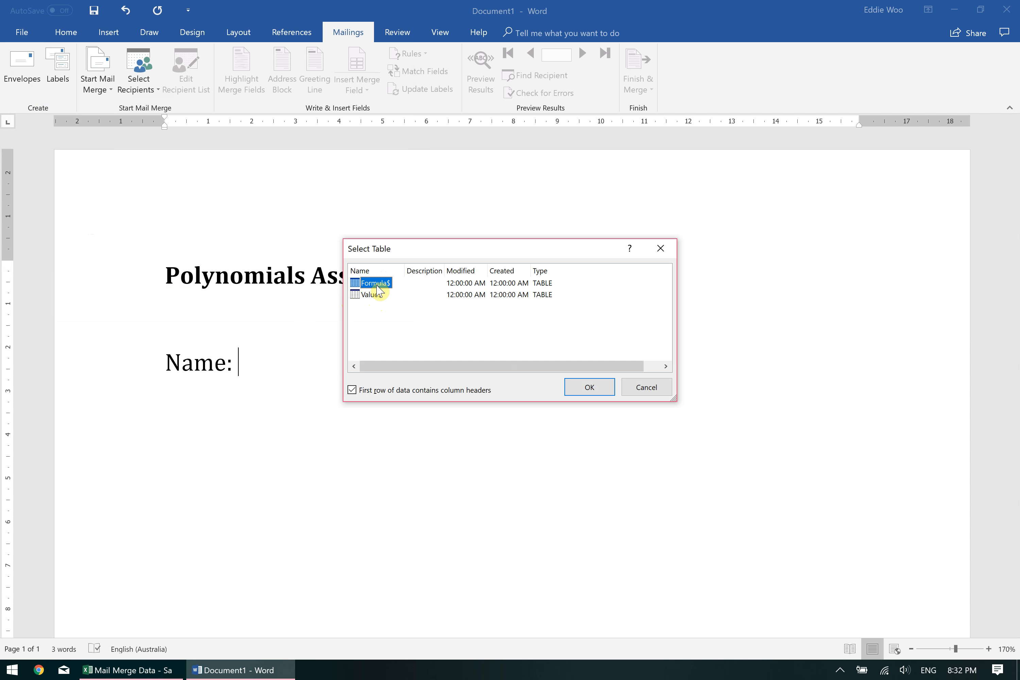
pyautogui.click(372, 294)
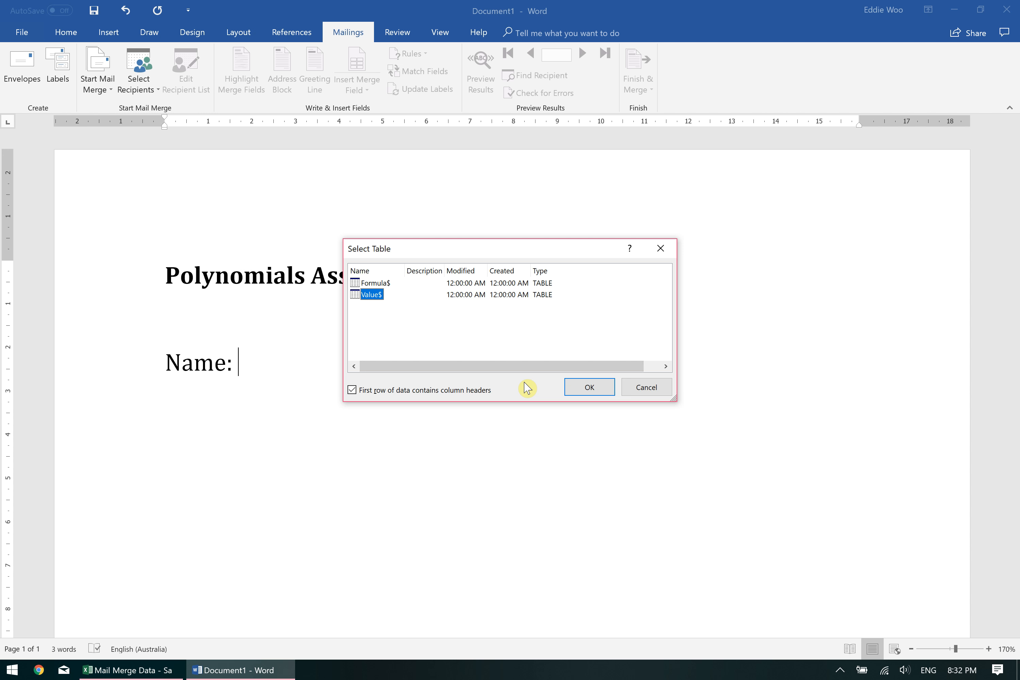
pyautogui.click(582, 388)
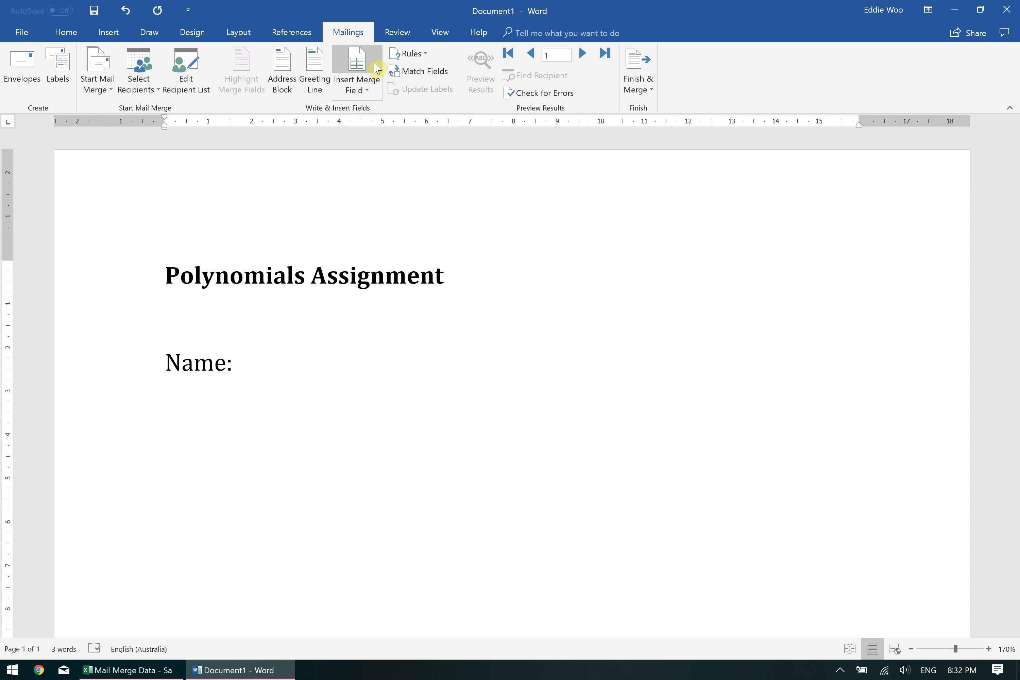
# Step: Insert the Name merge field after "Name:" and add a new paragraph reading "Consider the polynomial"
pyautogui.click(374, 87)
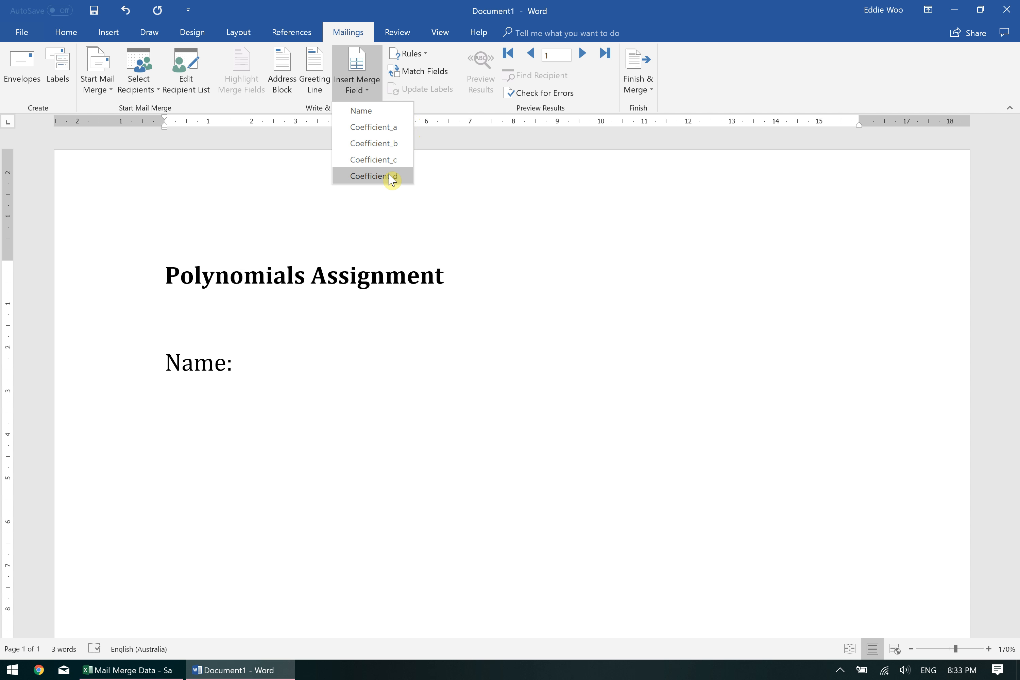
pyautogui.click(386, 111)
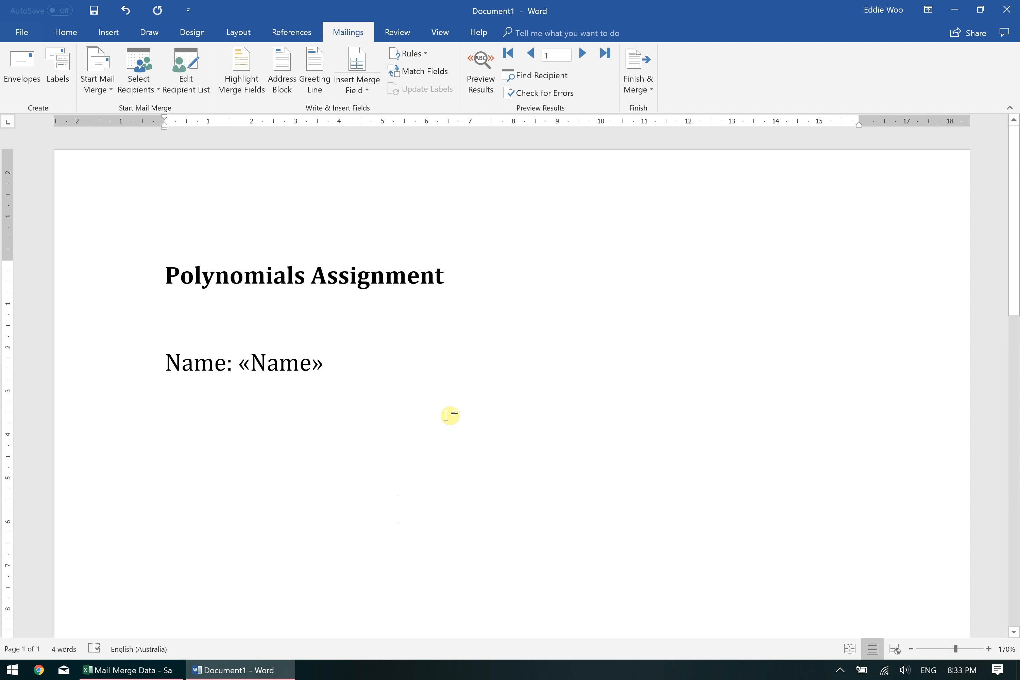
pyautogui.press('Return')
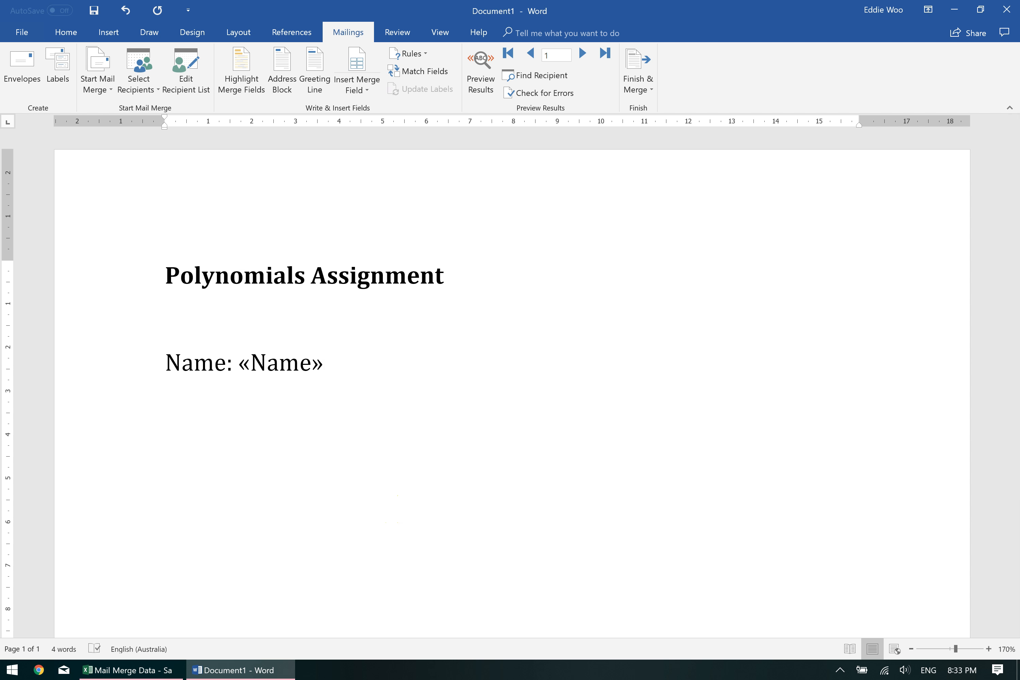
pyautogui.write('Consider')
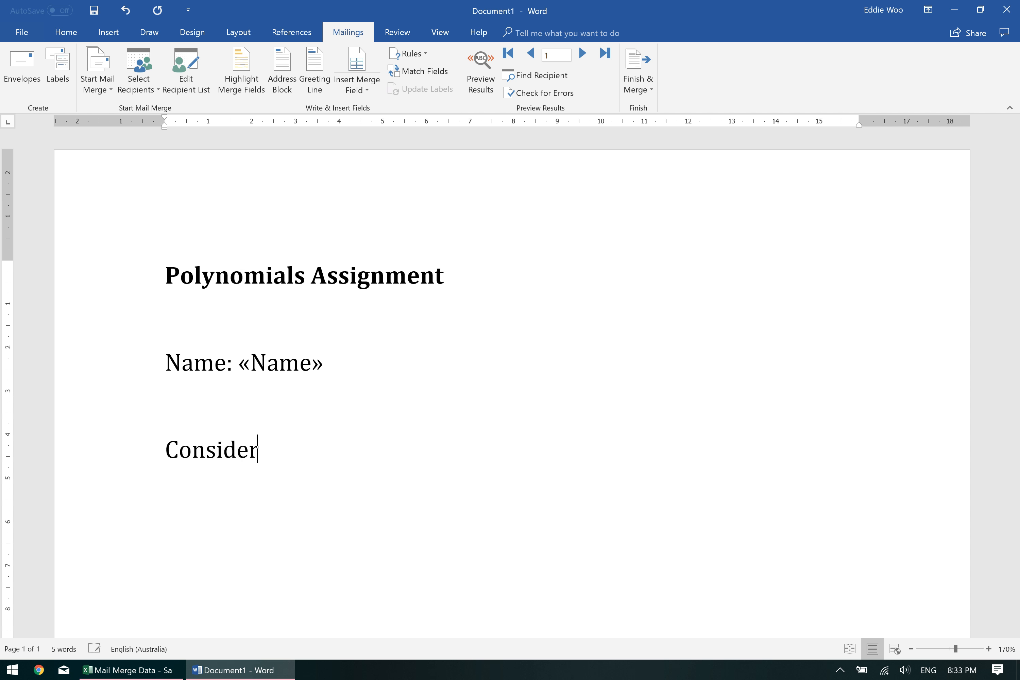
pyautogui.write(' the polynomial')
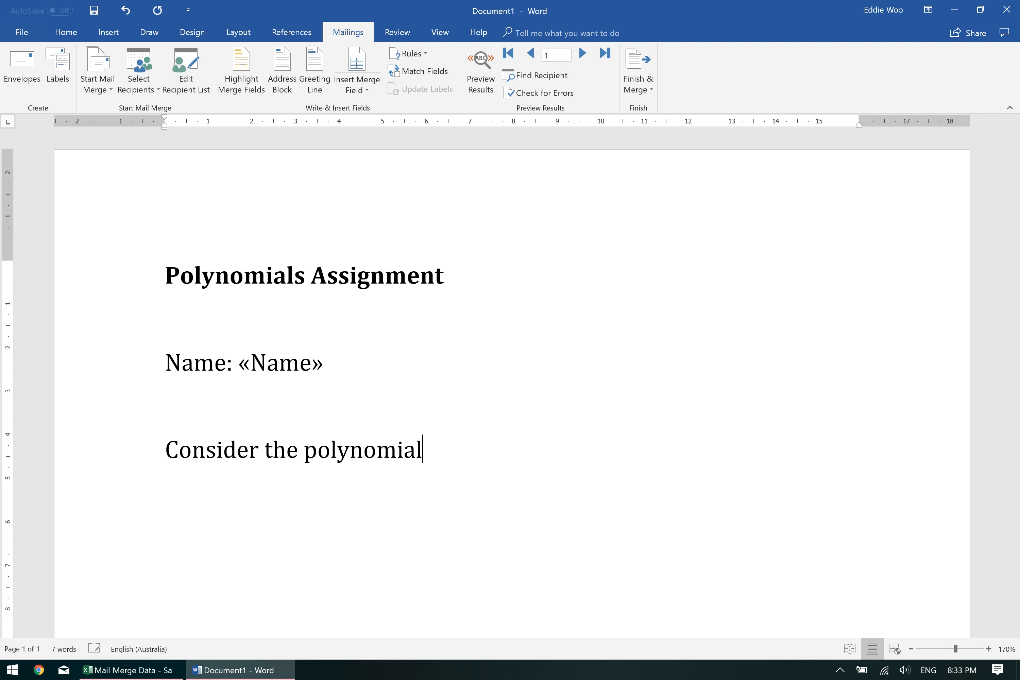
# Step: Insert an inline equation after "Consider the polynomial" that begins with P(x) =
pyautogui.hotkey('alt', '=')
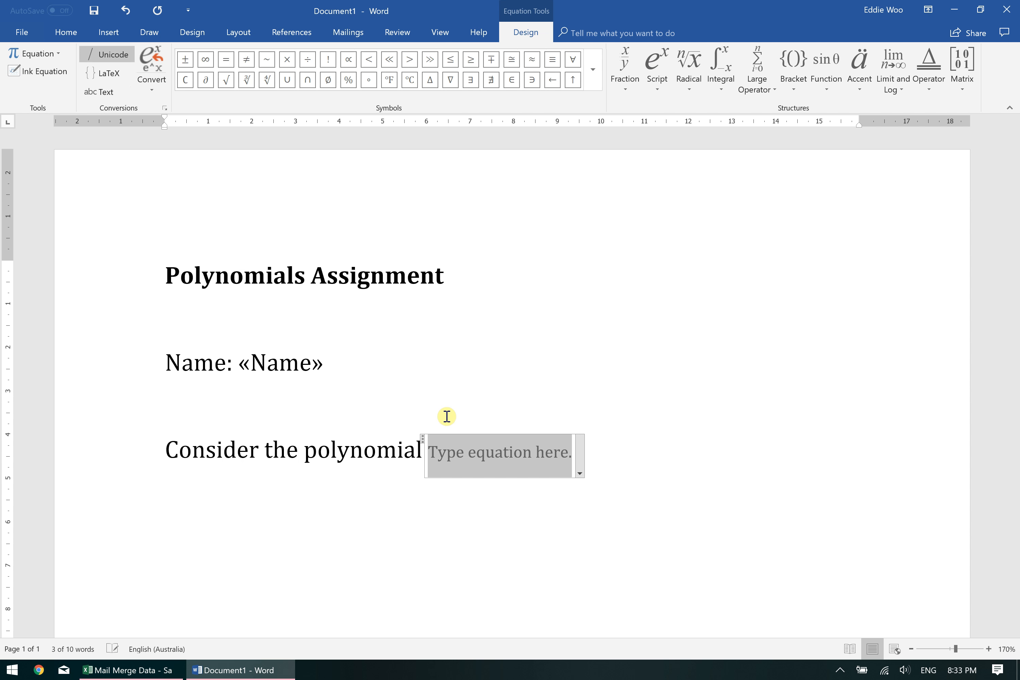
pyautogui.write('P')
pyautogui.write('(x) = ')
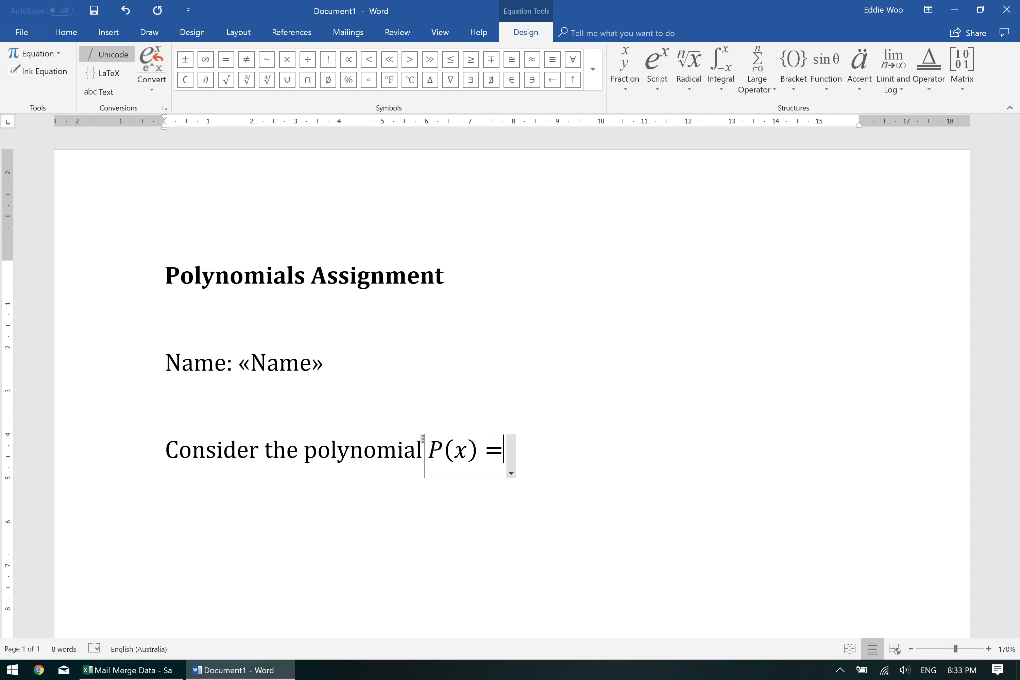
pyautogui.write('6')
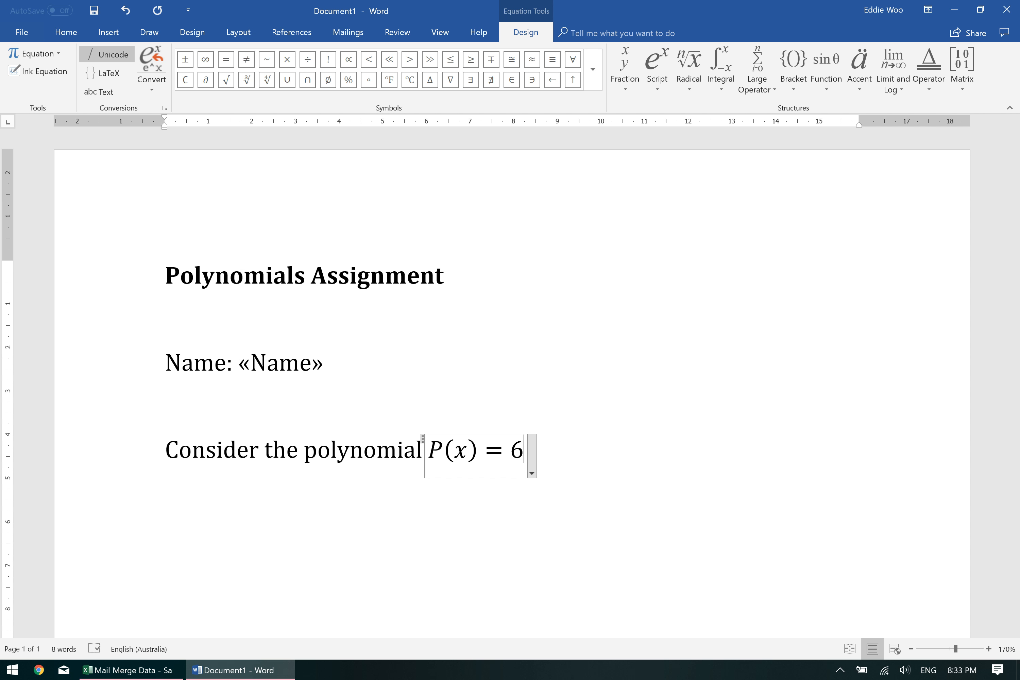
pyautogui.press('BackSpace')
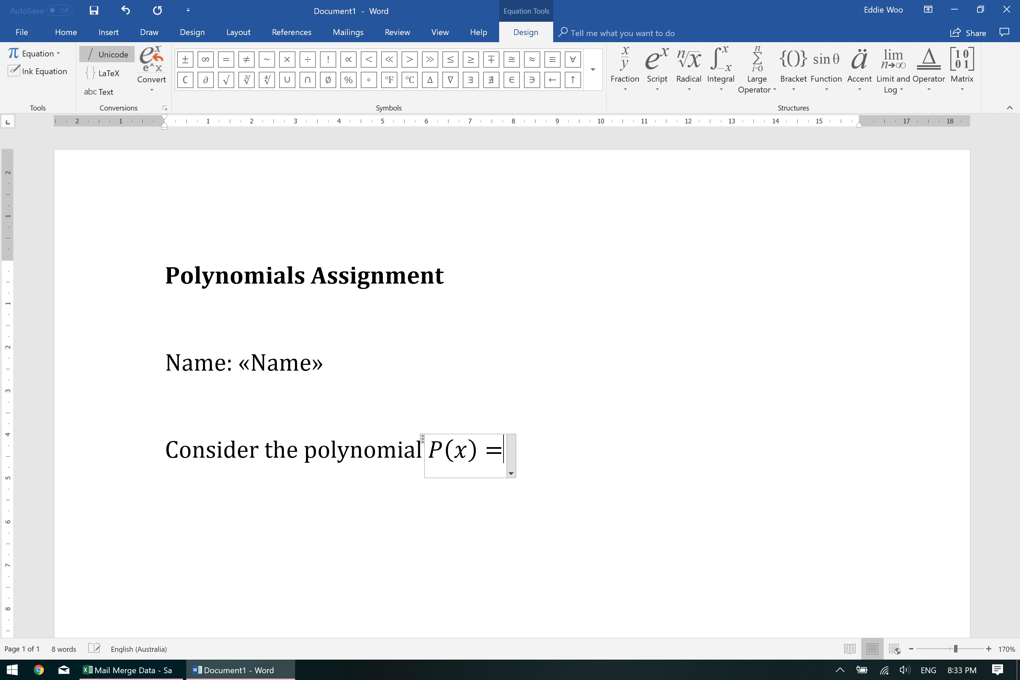
# Step: Add the cubic term to the equation as the Coefficient_a merge field followed by x^3 and a plus sign
pyautogui.click(344, 40)
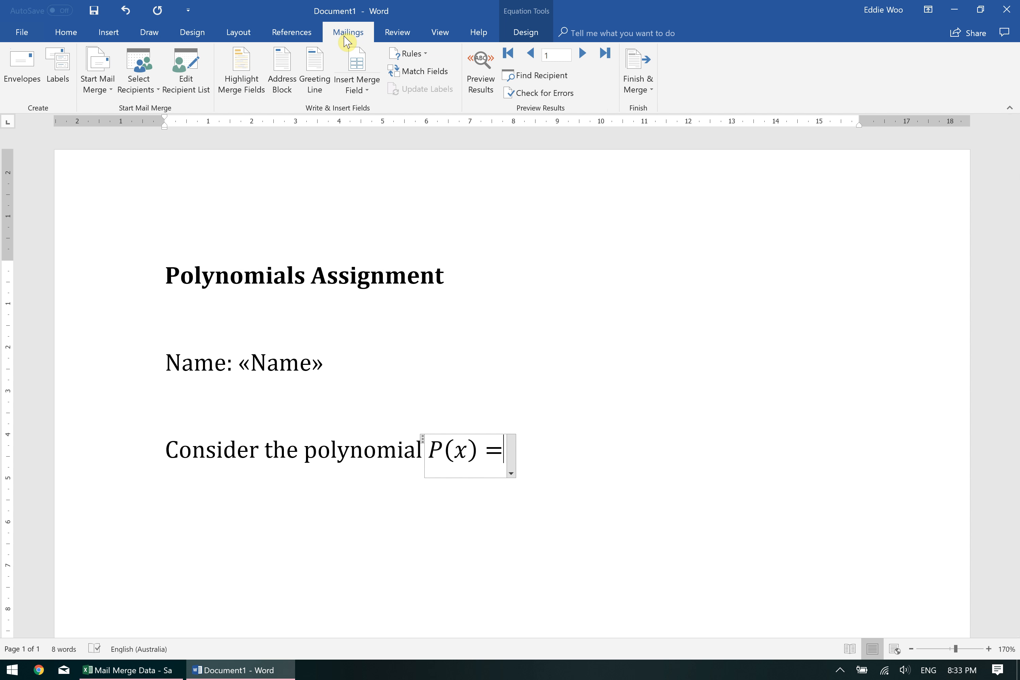
pyautogui.click(359, 89)
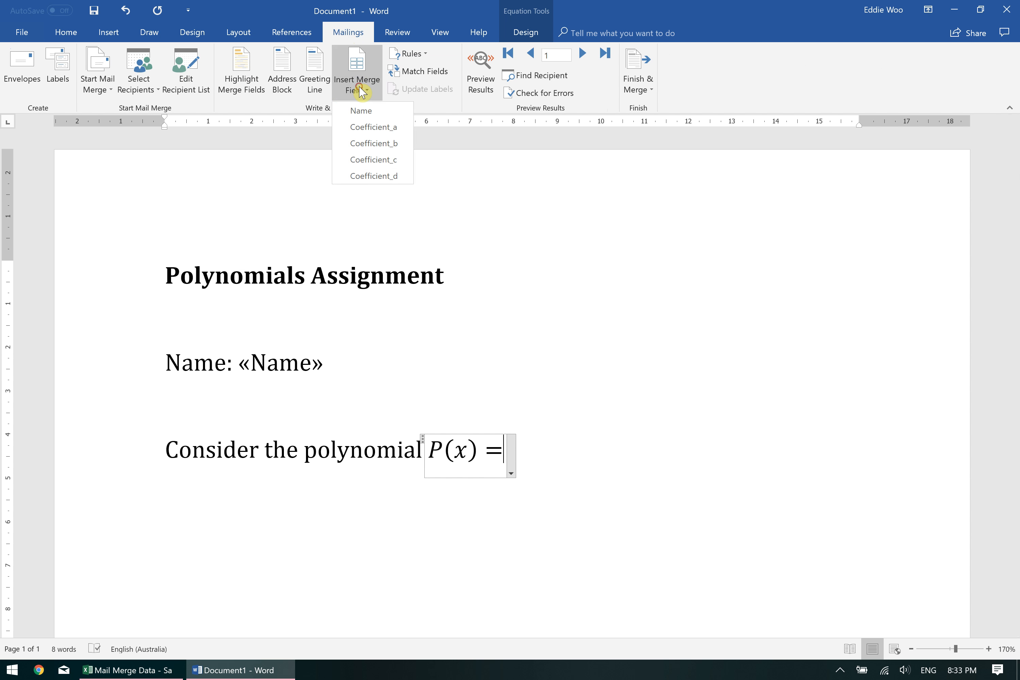
pyautogui.click(382, 132)
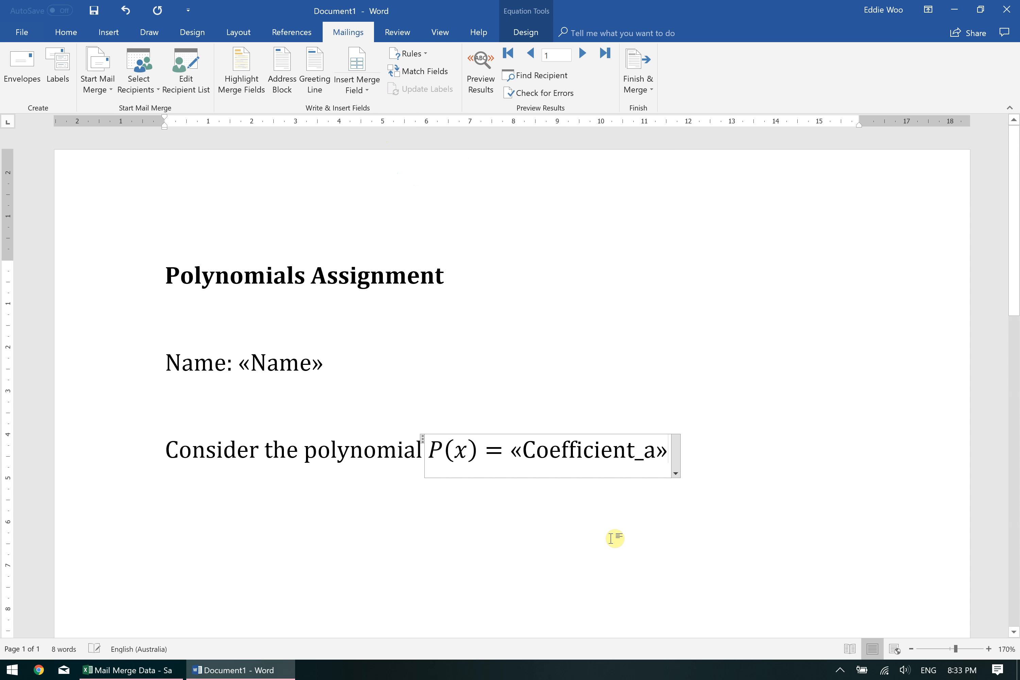
pyautogui.write('x')
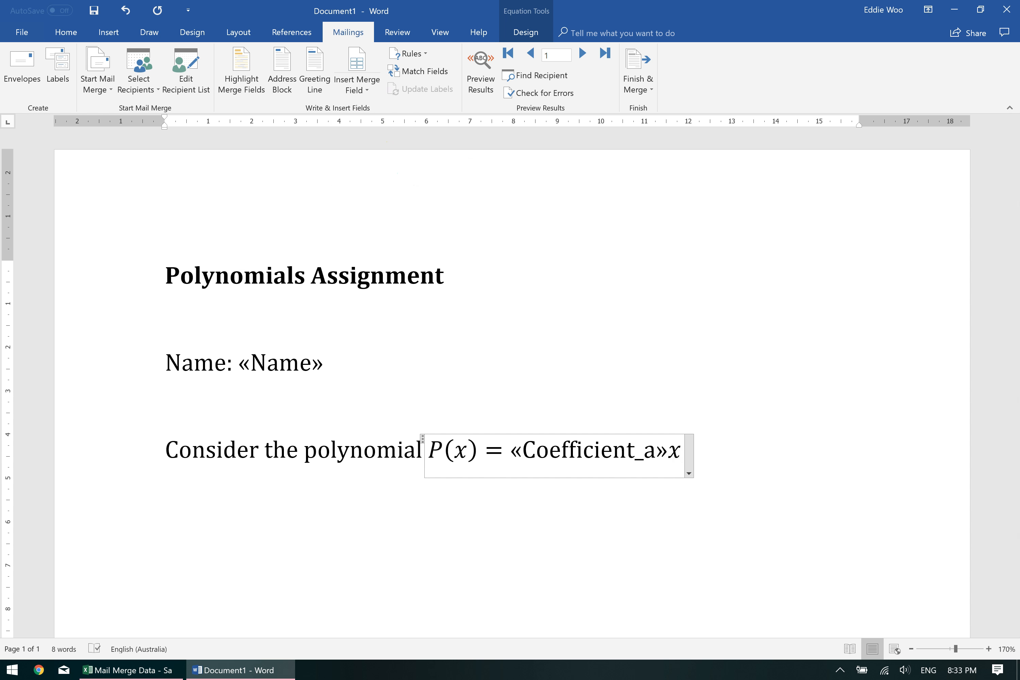
pyautogui.write('^3 +')
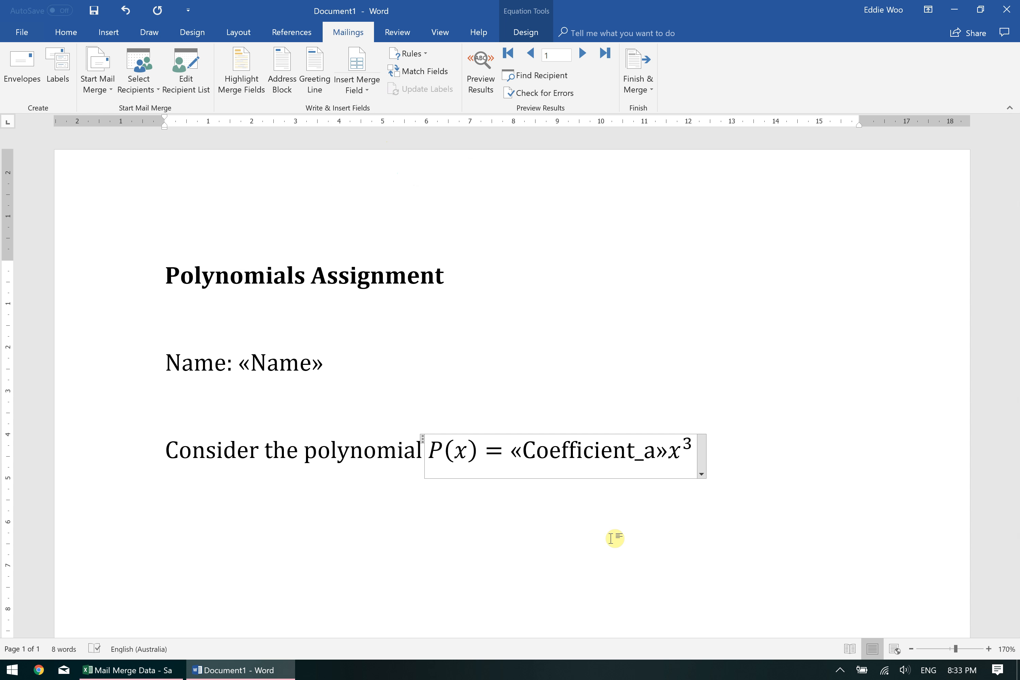
# Step: Add the quadratic term to the equation as the Coefficient_b merge field followed by x^2 and a plus sign
pyautogui.click(368, 93)
pyautogui.click(374, 143)
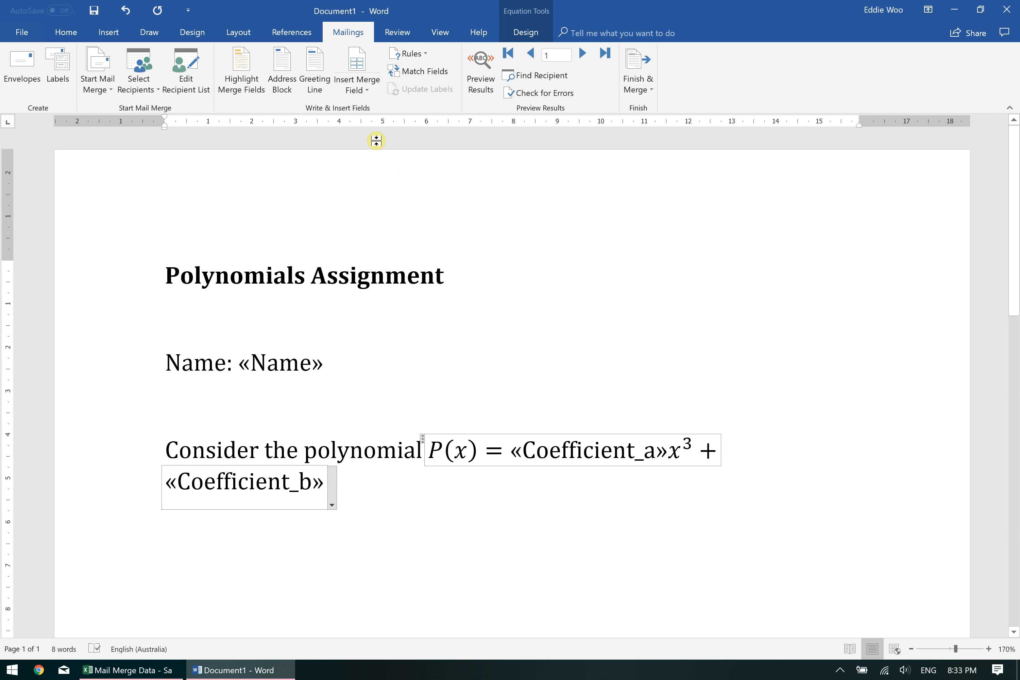
pyautogui.write('x^2 ')
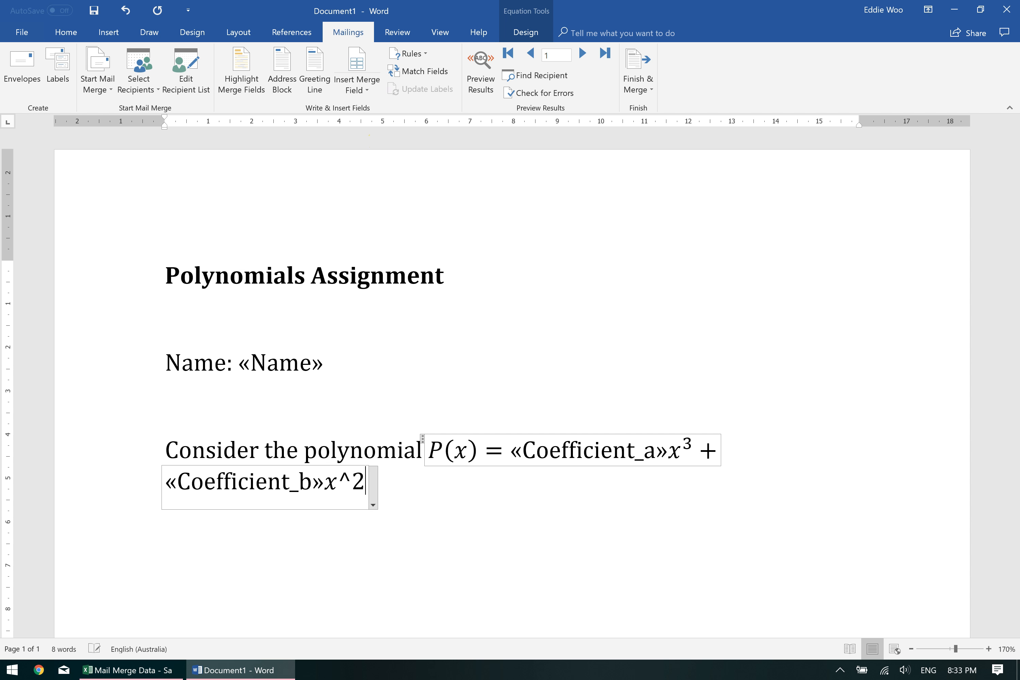
pyautogui.press('BackSpace')
pyautogui.press('BackSpace')
pyautogui.press('BackSpace')
pyautogui.write('² +')
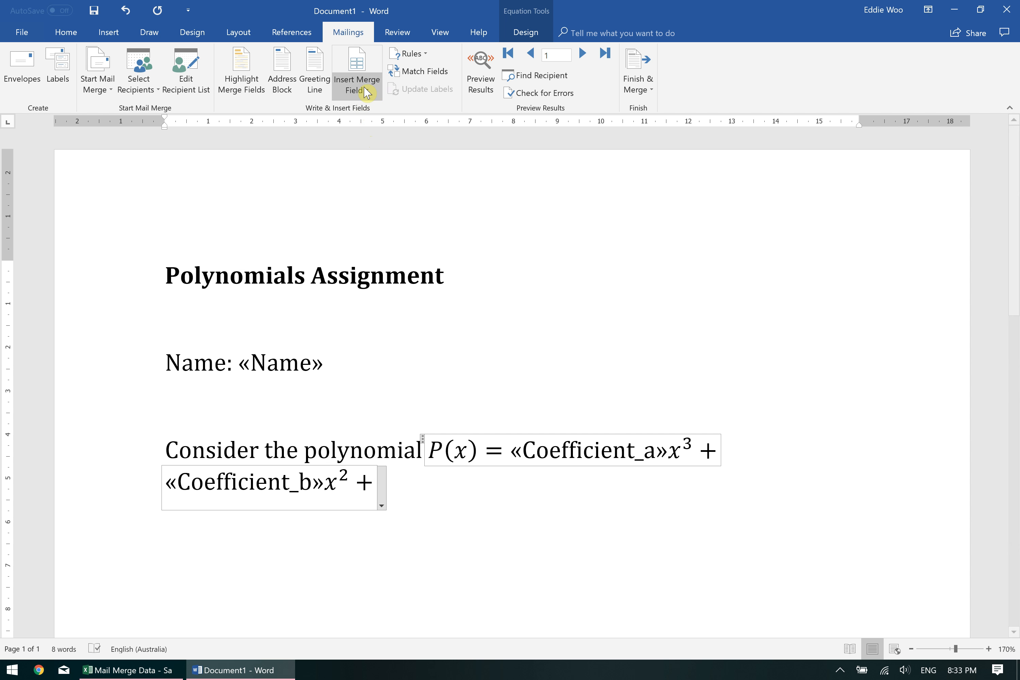
# Step: Complete the equation with the Coefficient_c merge field times x plus the Coefficient_d merge field, and put a full stop after it
pyautogui.click(366, 90)
pyautogui.click(372, 160)
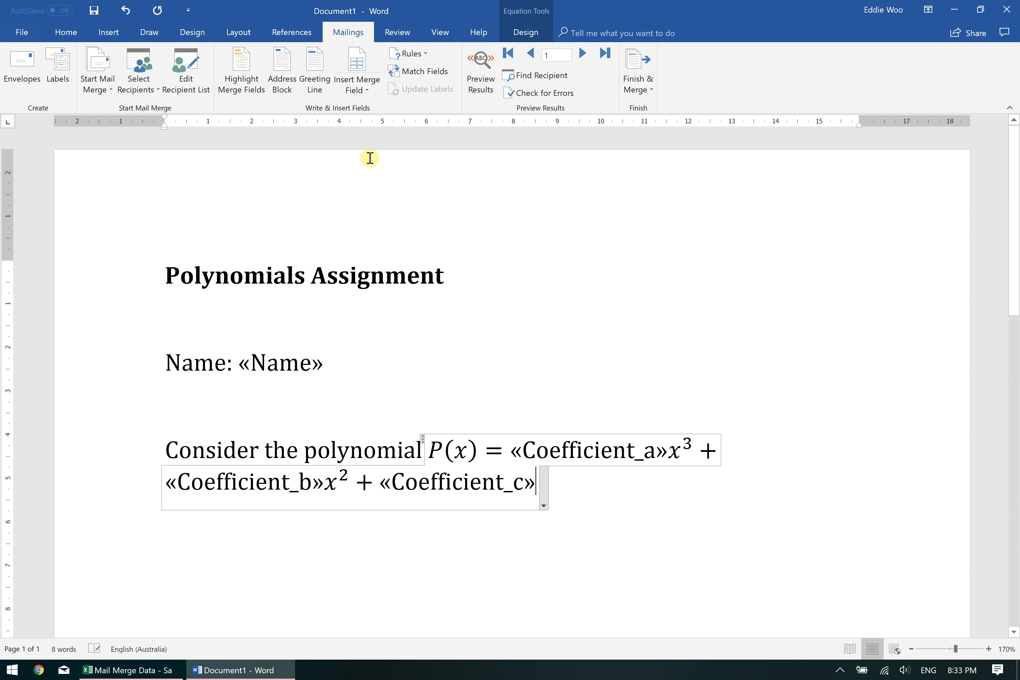
pyautogui.write('x ')
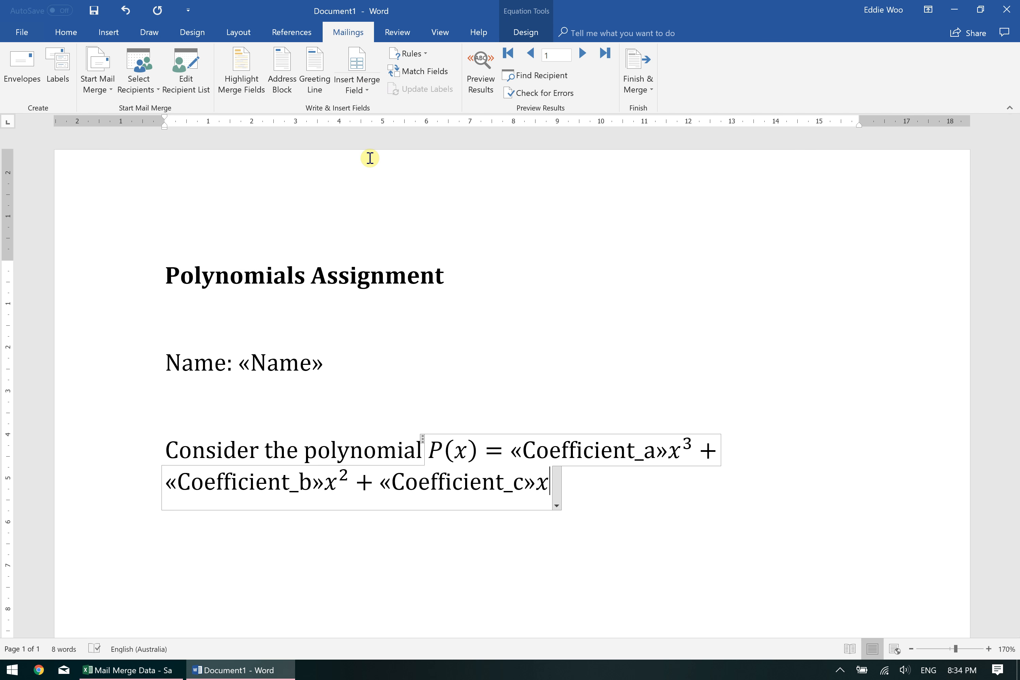
pyautogui.write('+')
pyautogui.click(367, 90)
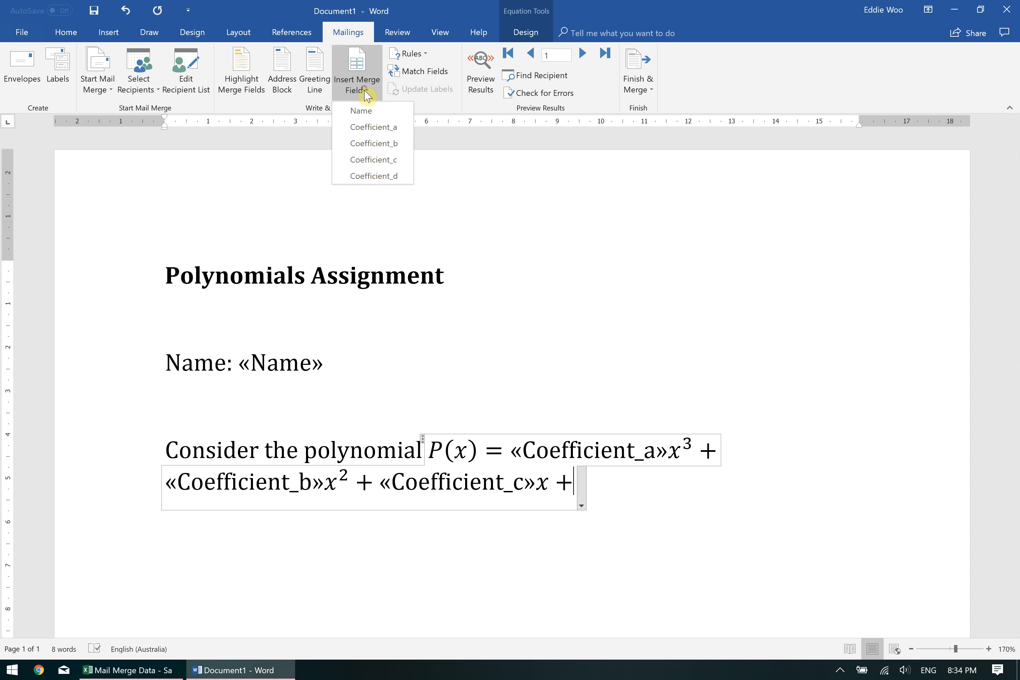
pyautogui.click(368, 175)
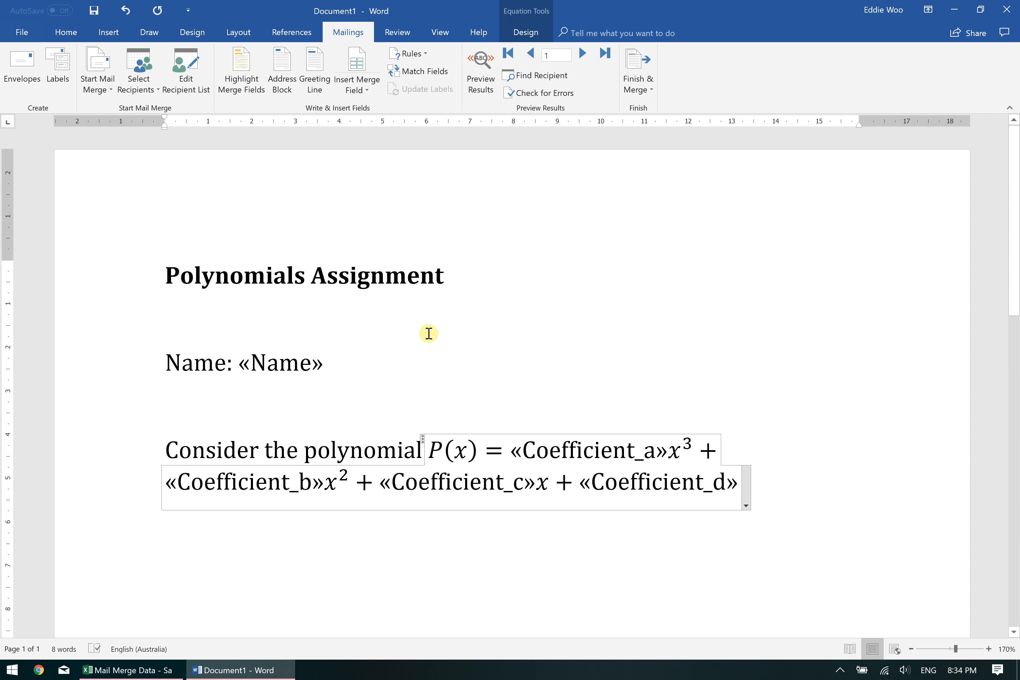
pyautogui.click(810, 486)
pyautogui.write('.')
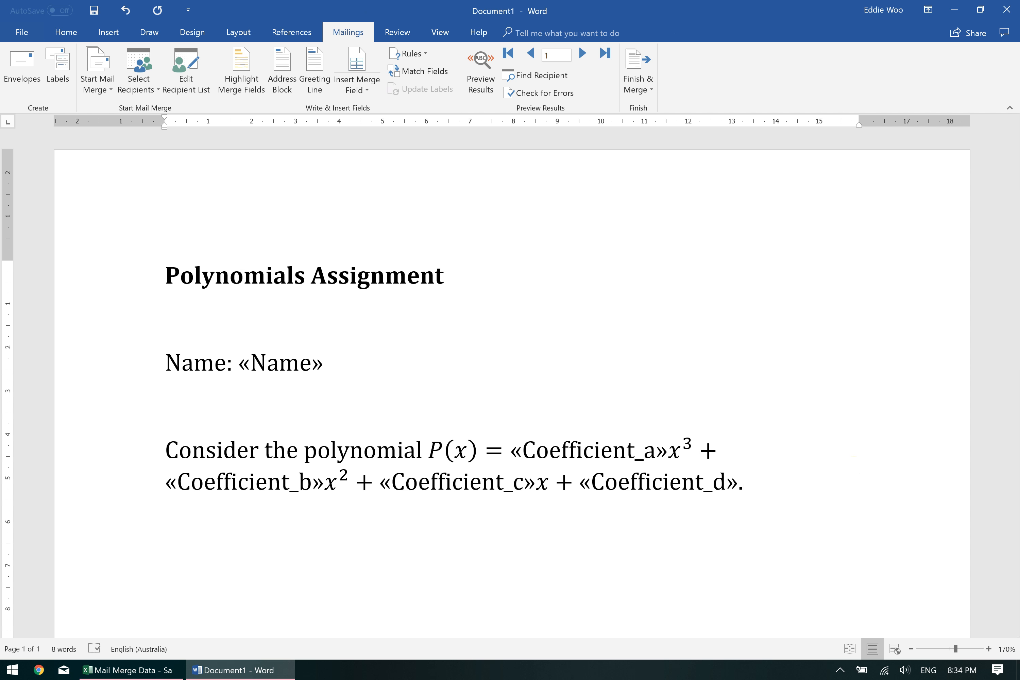
# Step: Add the question "Calculate the sum of the roots." below the polynomial as list item (a)
pyautogui.write(' Calcula')
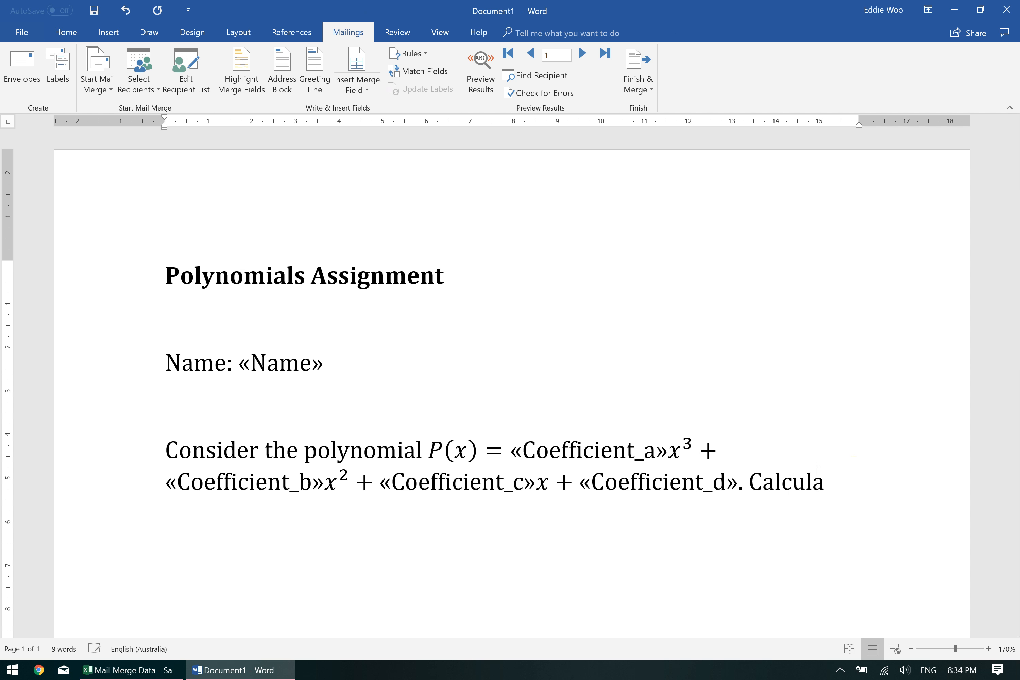
pyautogui.write('te the sum of the roo')
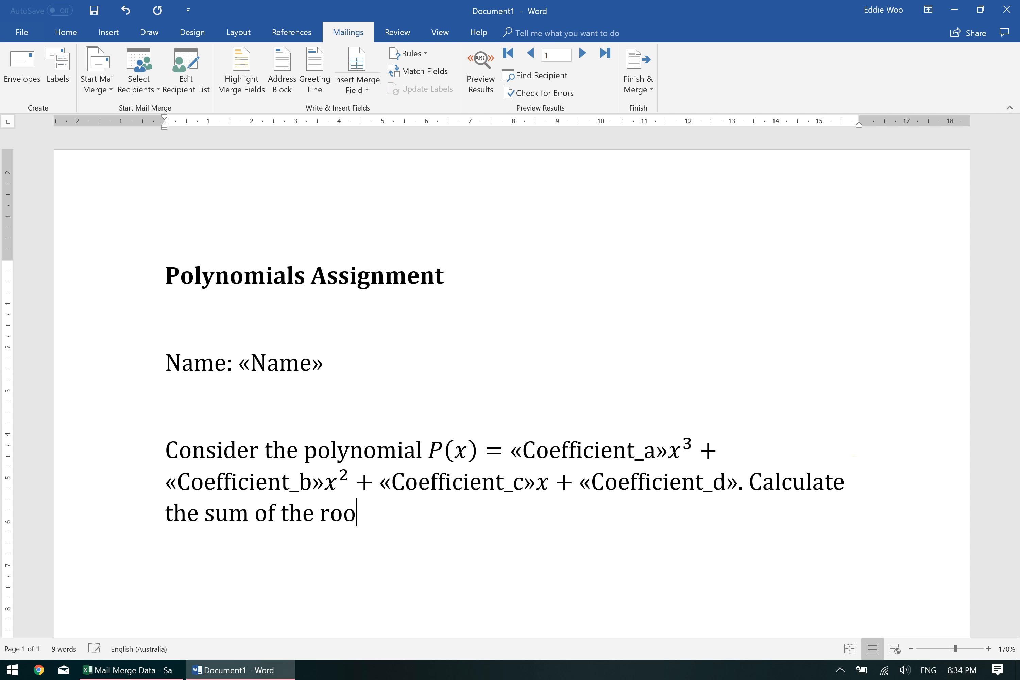
pyautogui.write('ts.')
pyautogui.click(753, 494)
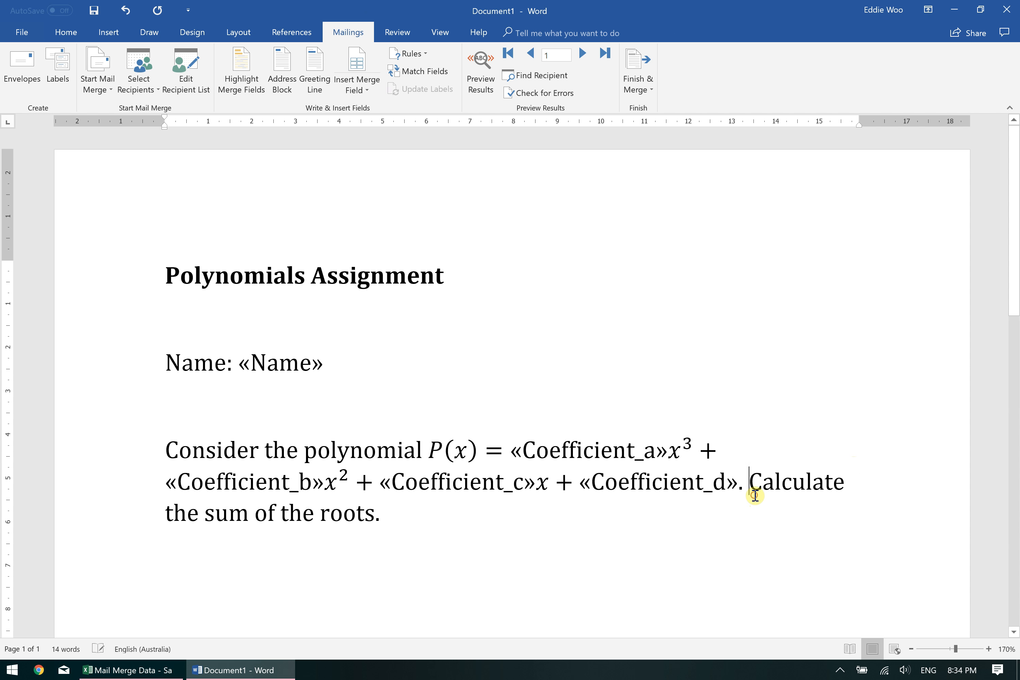
pyautogui.press('Return')
pyautogui.write('(a)')
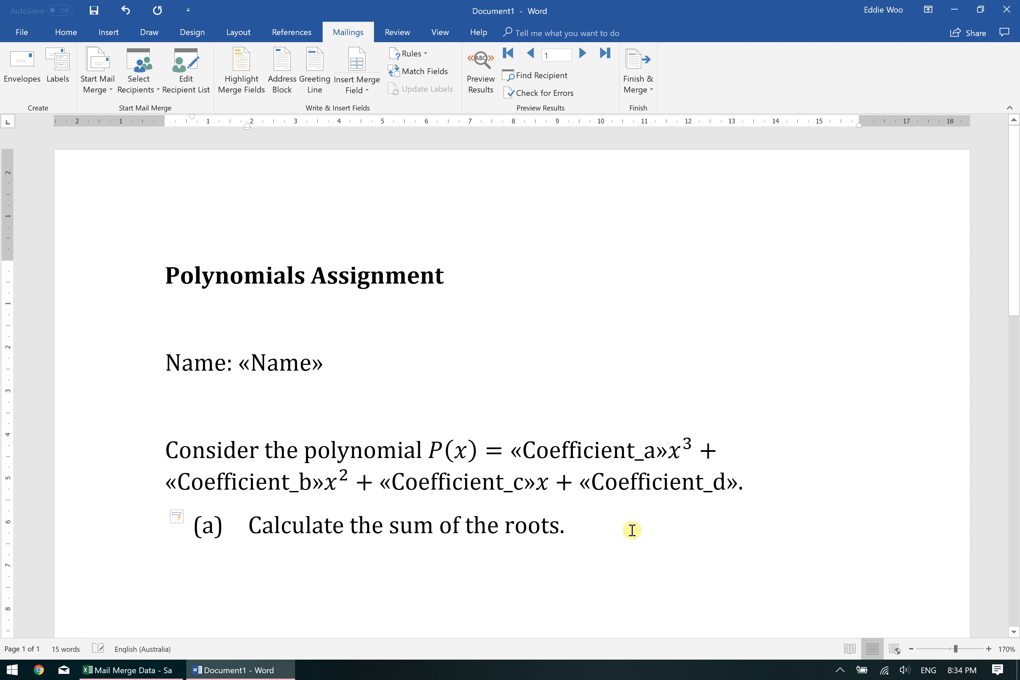
pyautogui.click(632, 528)
# Step: Check the merge fields by briefly highlighting them, and preview the merged results for the first three recipients
pyautogui.click(246, 90)
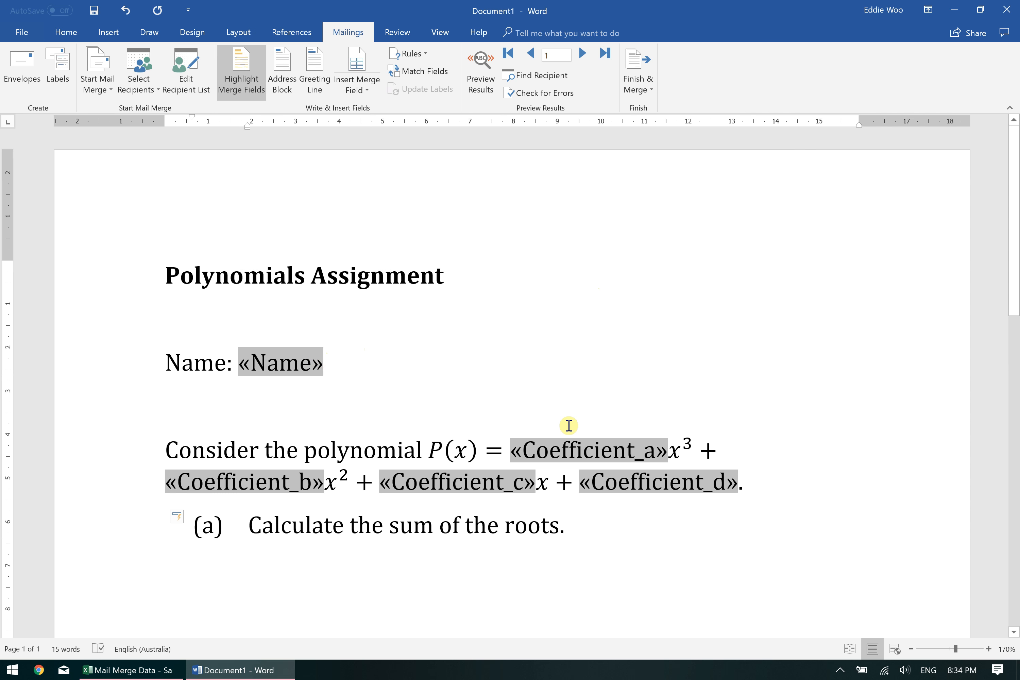
pyautogui.click(242, 83)
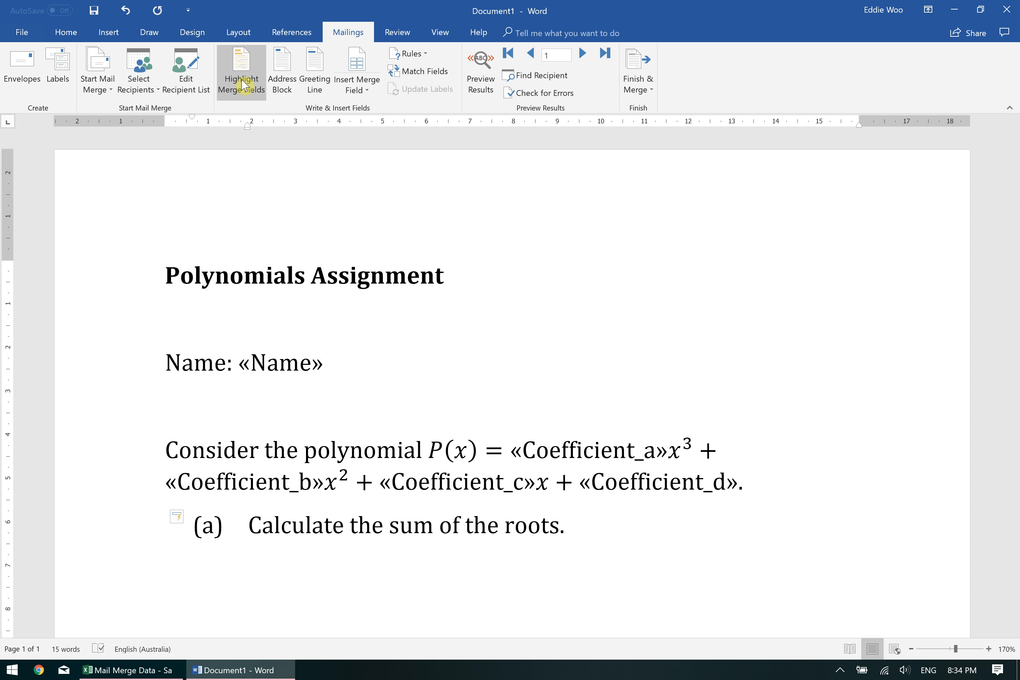
pyautogui.click(482, 84)
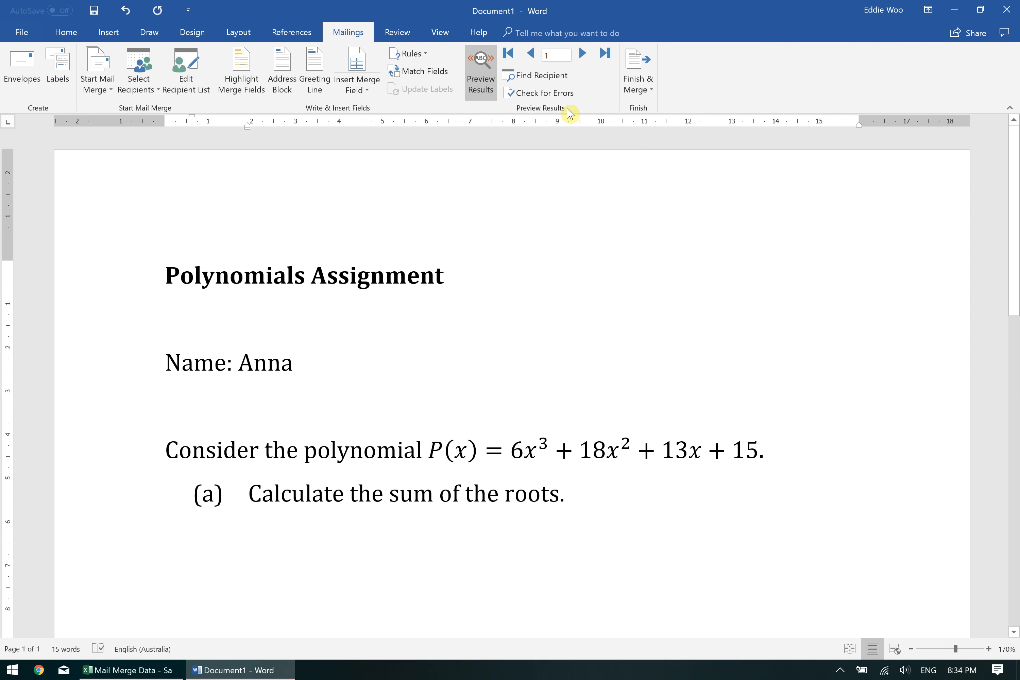
pyautogui.click(581, 63)
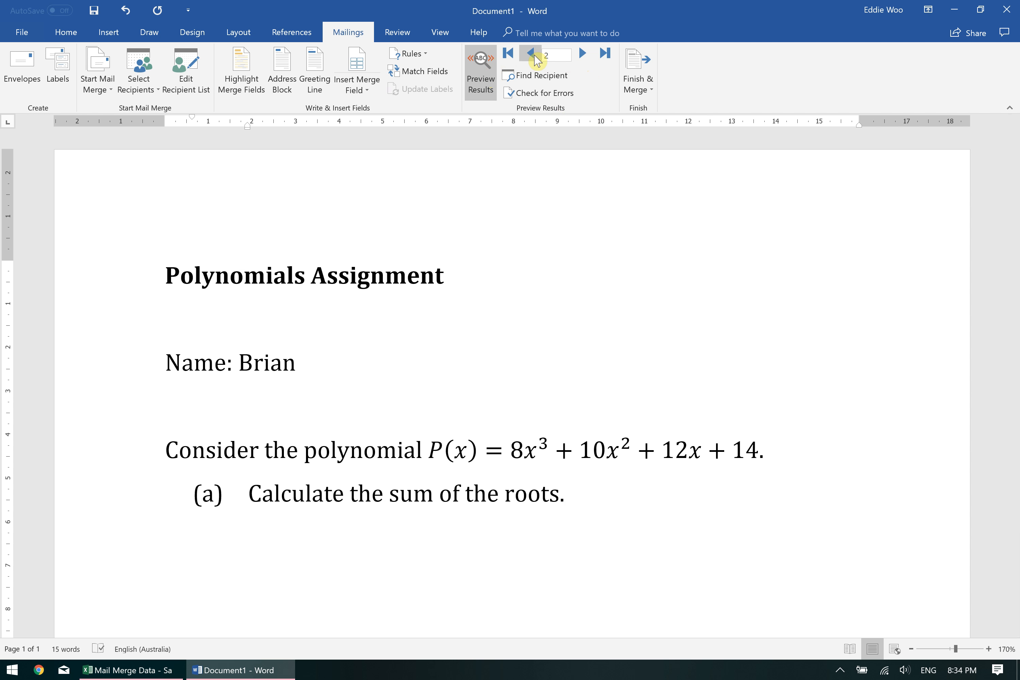
pyautogui.click(583, 55)
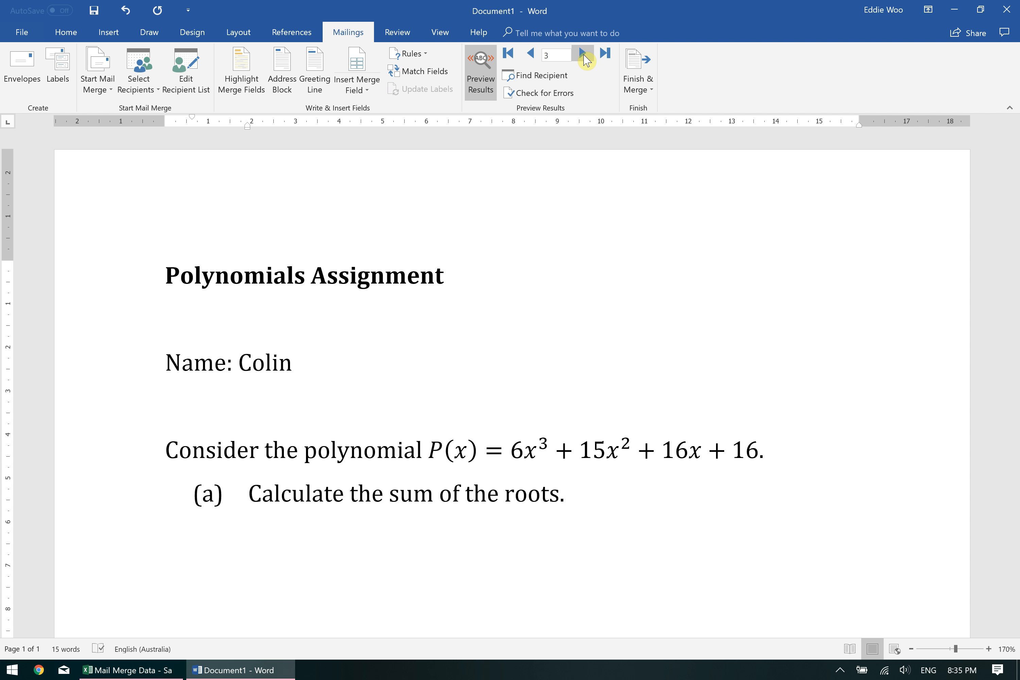